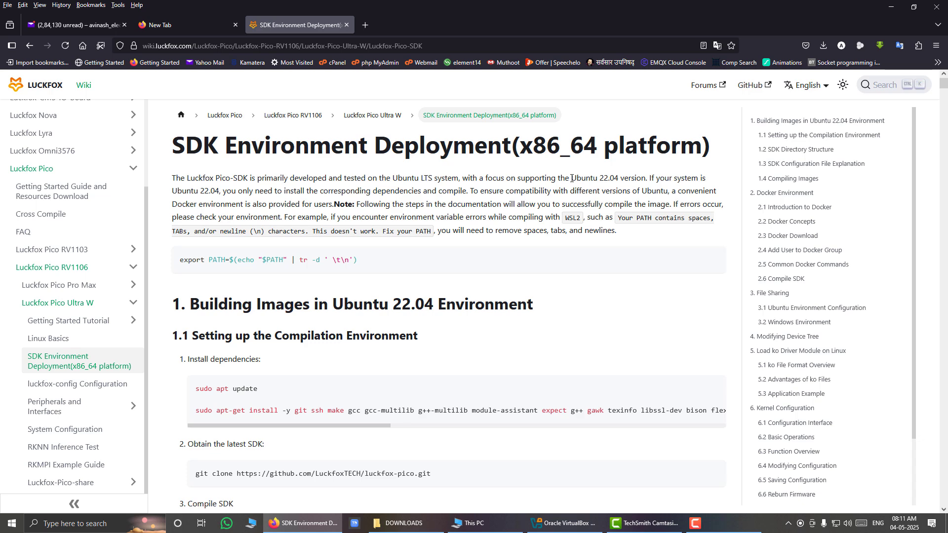
Search the web for "ubuntu download previous versions" in a new tab and open the Ubuntu Releases site.
left_click_drag(572, 180, 619, 180)
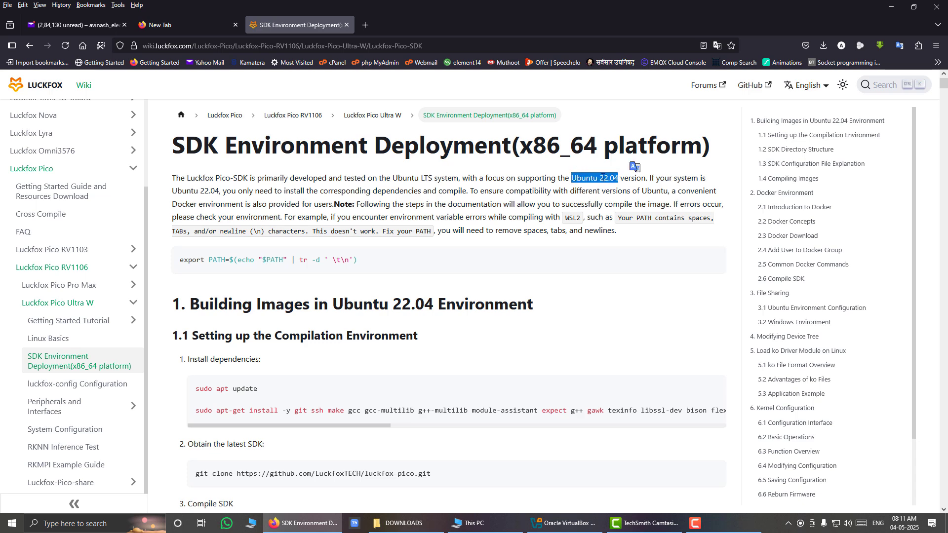
left_click(366, 26)
type("re")
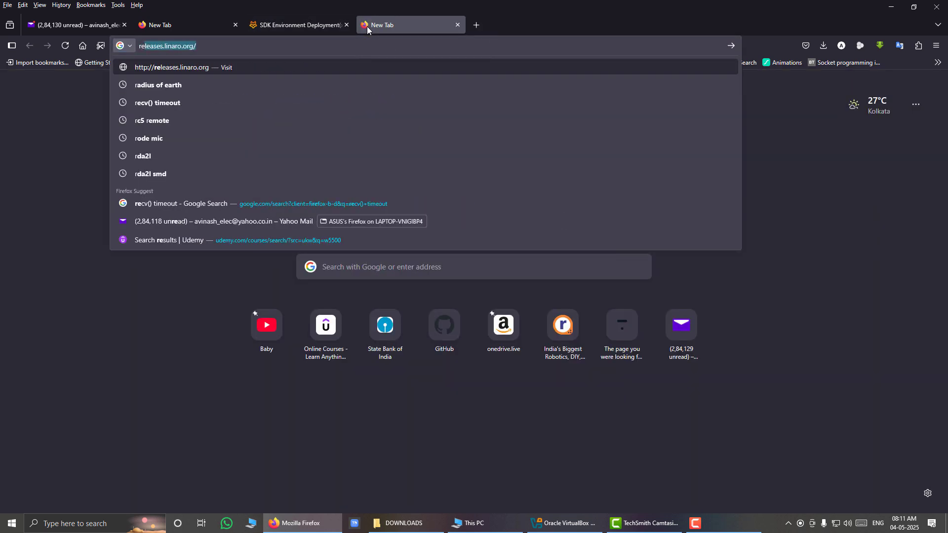
type("lease")
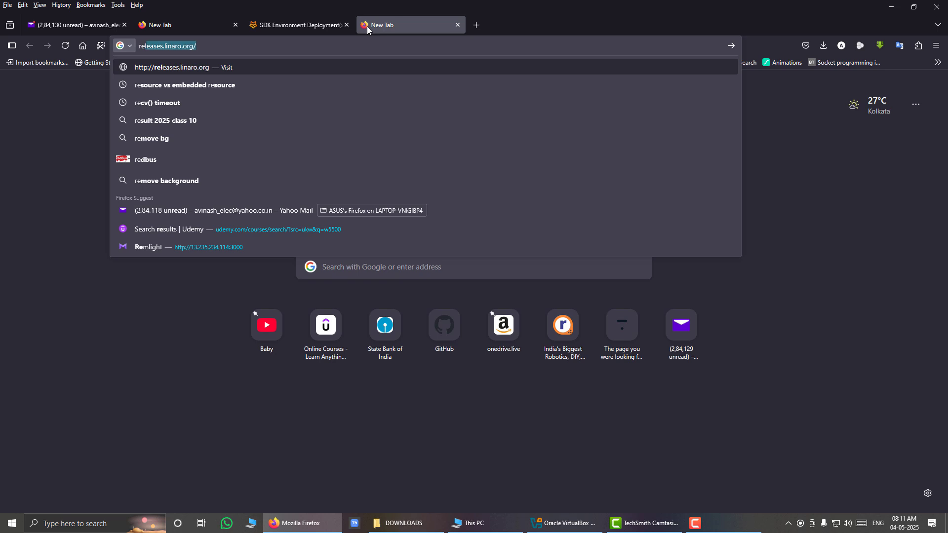
type("s.")
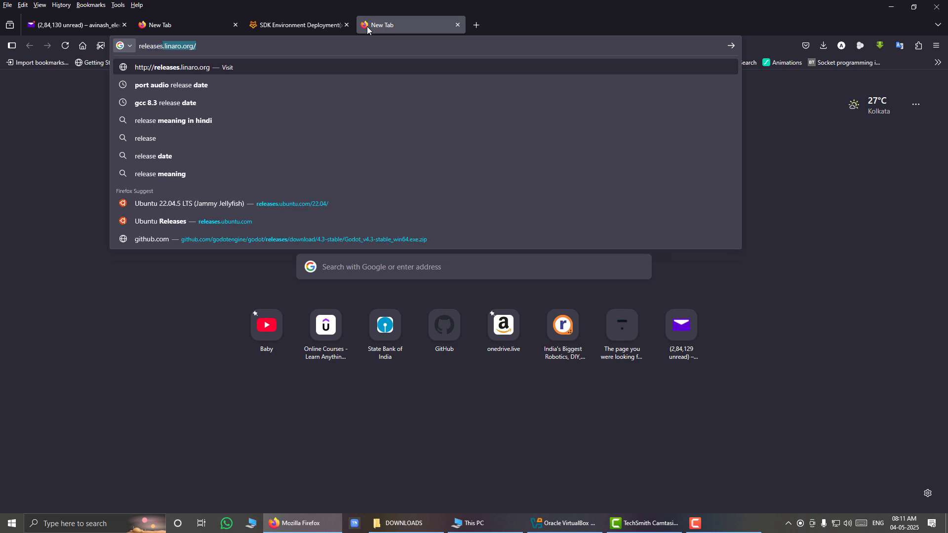
type("u")
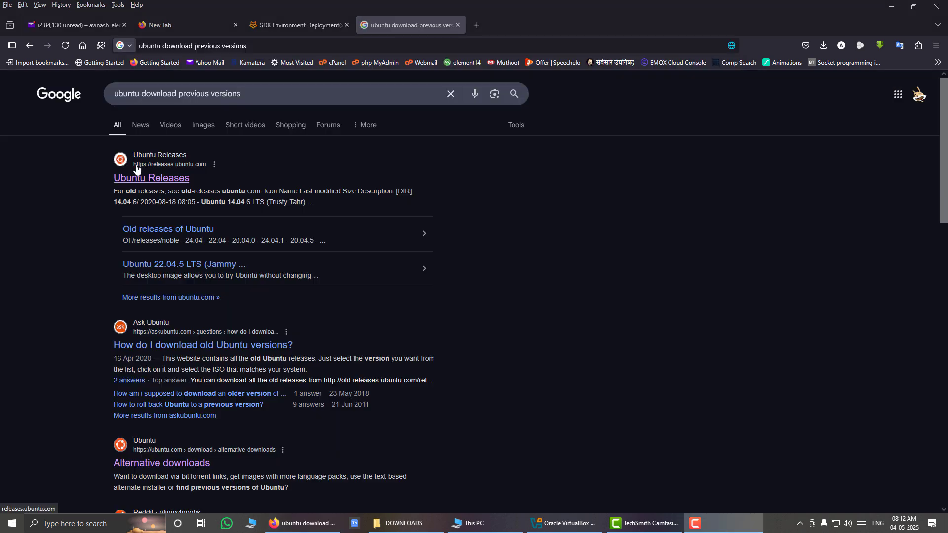
left_click(161, 180)
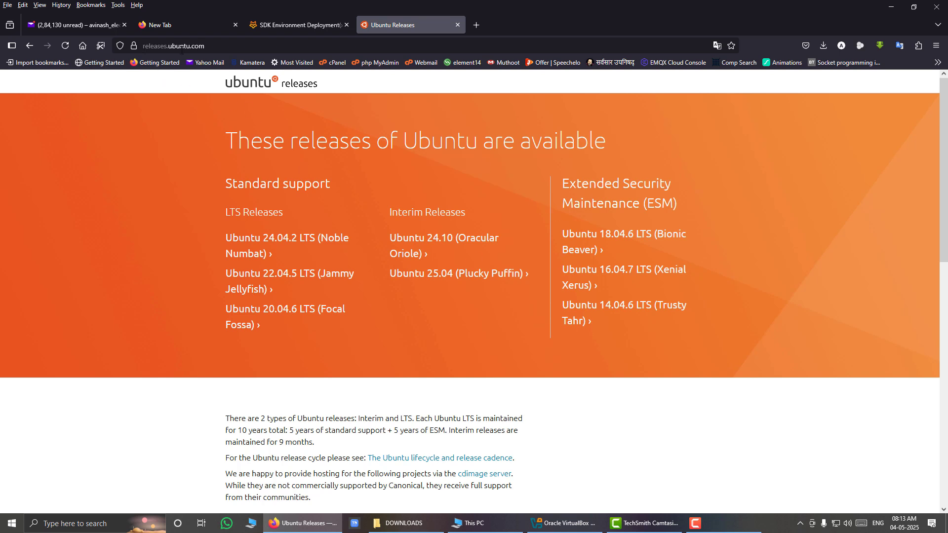
Open the Ubuntu 22.04.5 LTS (Jammy Jellyfish) release page and go to its image selection.
scroll(345, 197, "down", 2)
scroll(344, 195, "up", 2)
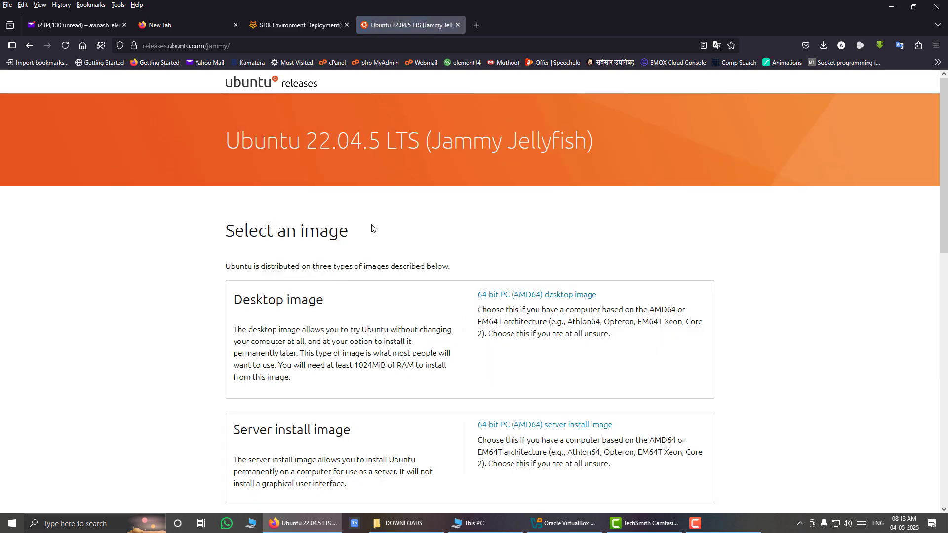
scroll(372, 228, "down", 1)
scroll(372, 228, "down", 2)
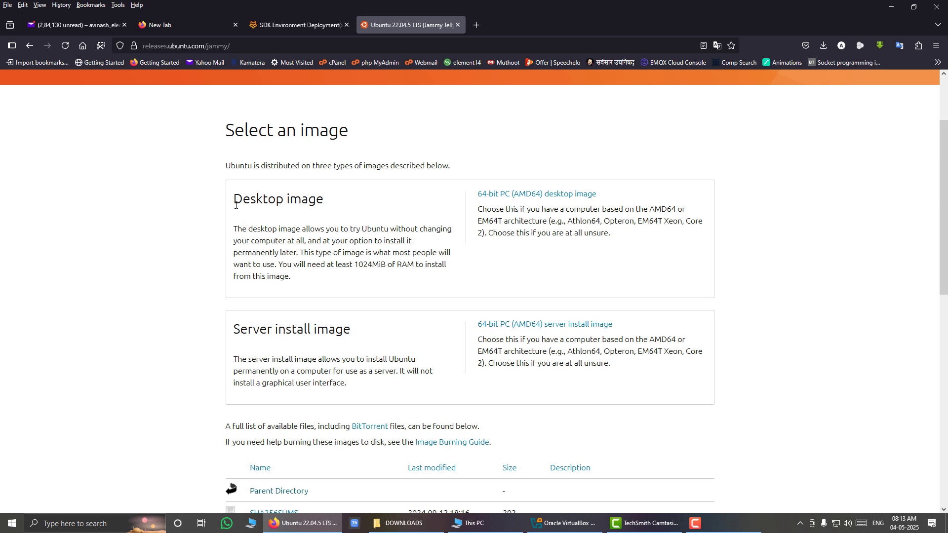
Compare the desktop and server install image options and download the 64-bit PC (AMD64) desktop image.
left_click_drag(235, 205, 316, 202)
left_click(236, 324)
left_click_drag(237, 335, 357, 329)
left_click(439, 276)
left_click_drag(240, 203, 330, 204)
left_click(445, 229)
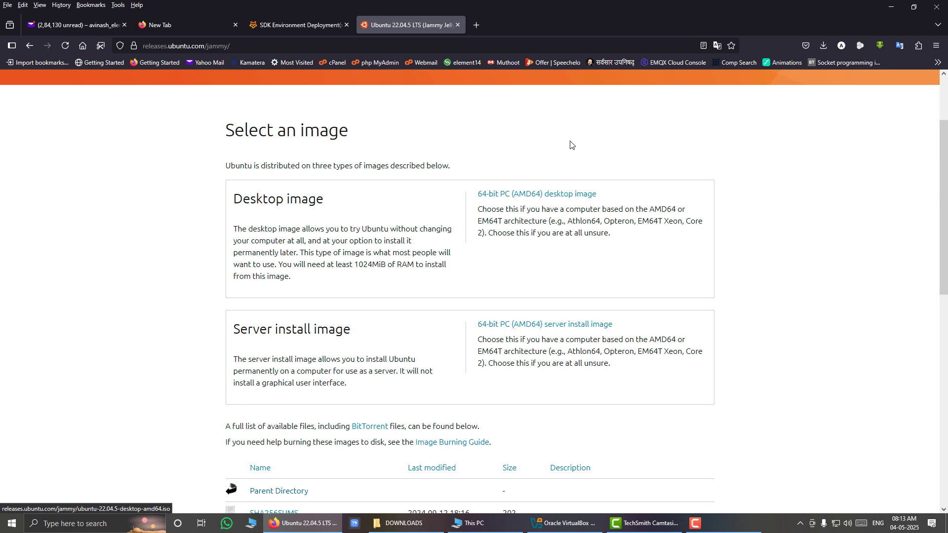
left_click(575, 194)
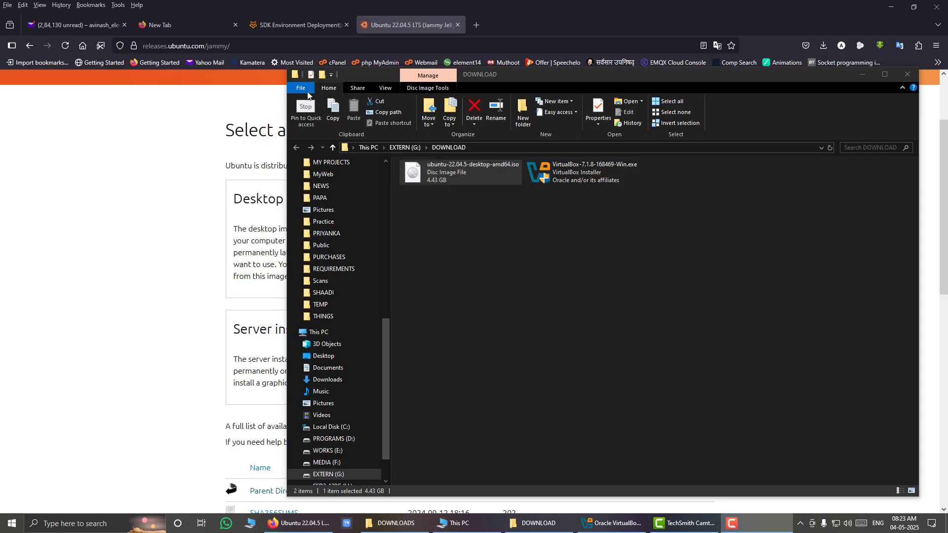
Check ubuntu-22.04.5-desktop-amd64.iso in the DOWNLOAD folder and switch to VirtualBox with the Ubuntu22.04 machine selected.
left_click(612, 524)
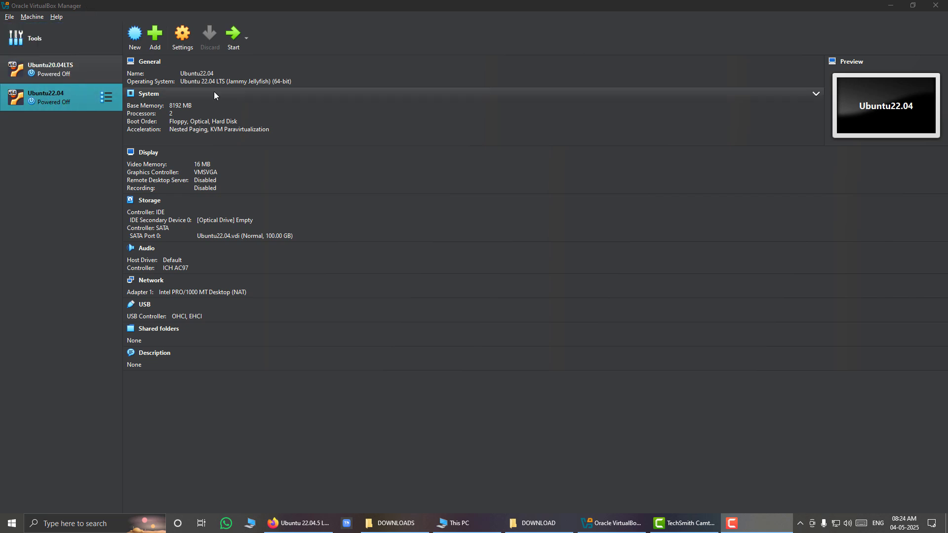
left_click(542, 523)
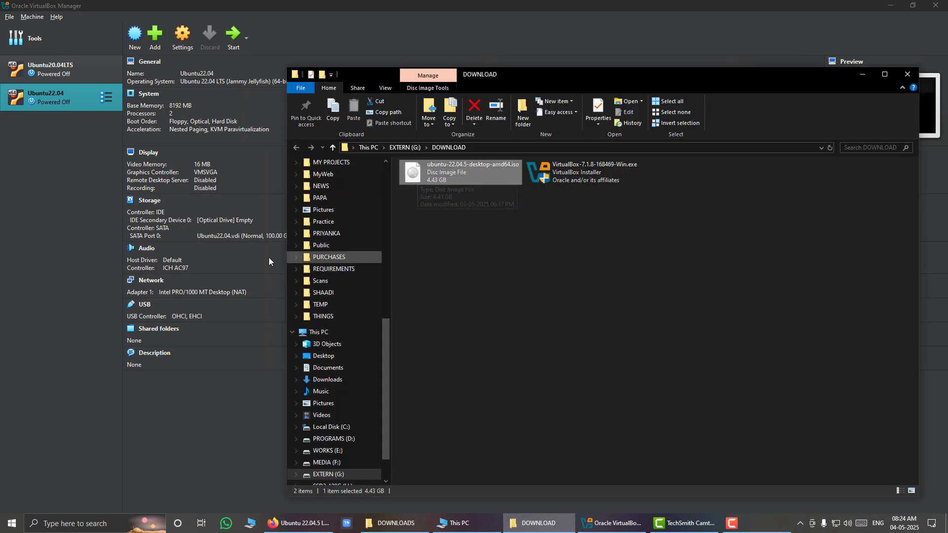
left_click(52, 98)
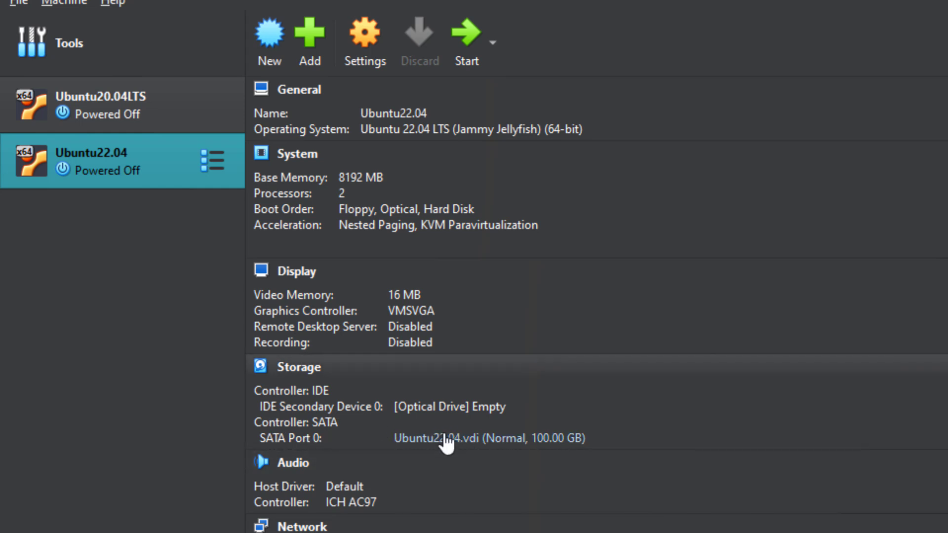
Attach ubuntu-22.04.5-desktop-amd64.iso from the DOWNLOAD folder to the Ubuntu22.04 machine's optical drive.
mouse_move(447, 443)
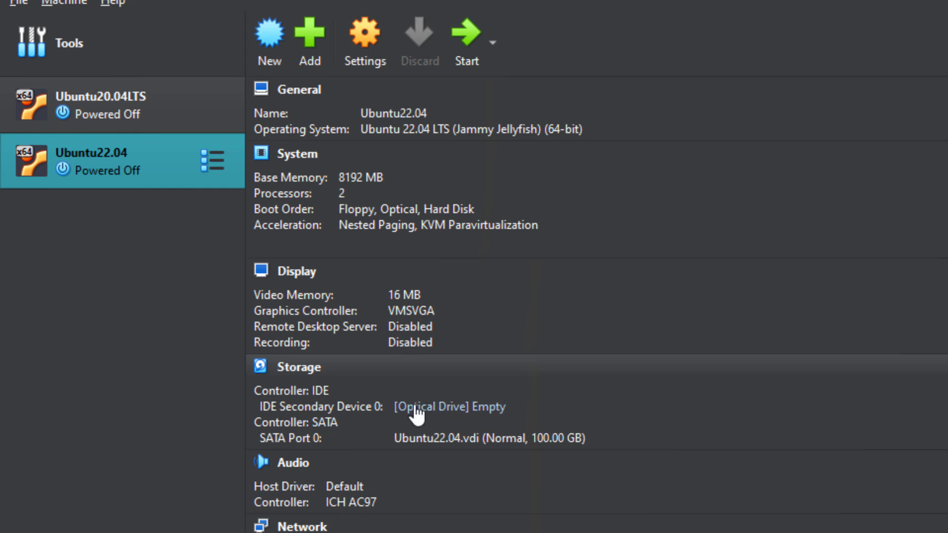
left_click(419, 408)
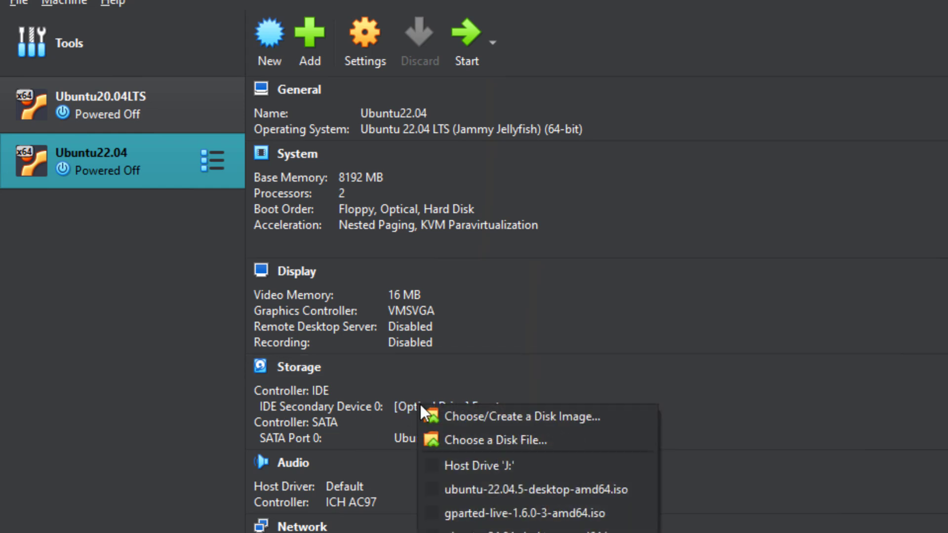
left_click(519, 439)
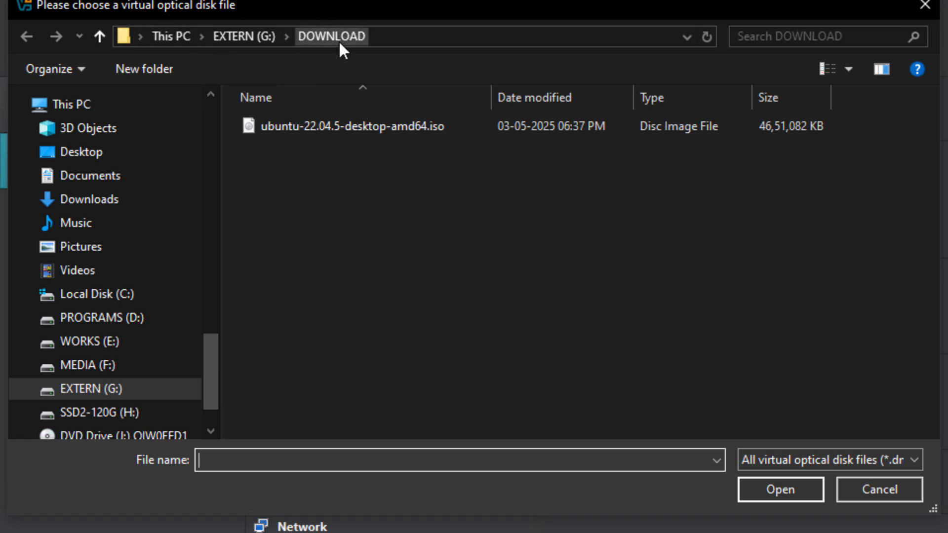
left_click(310, 130)
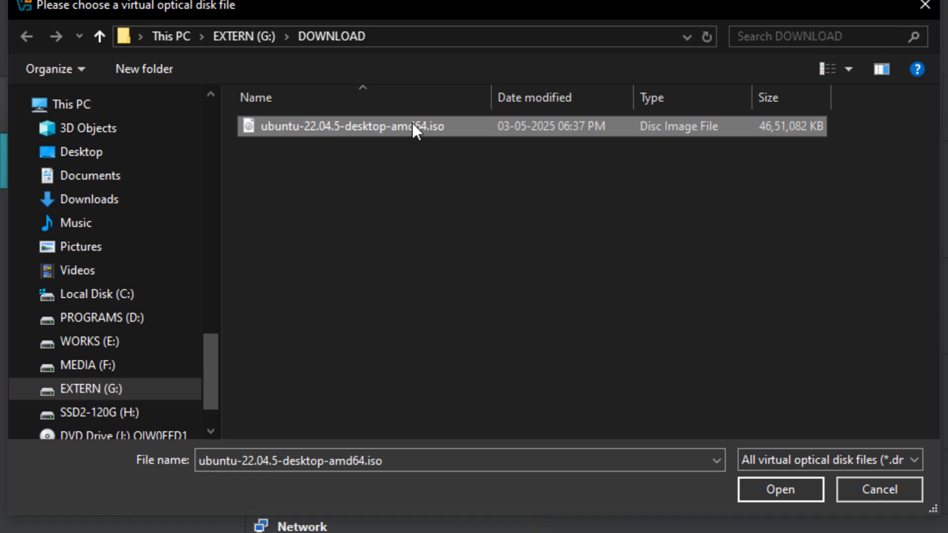
left_click(807, 487)
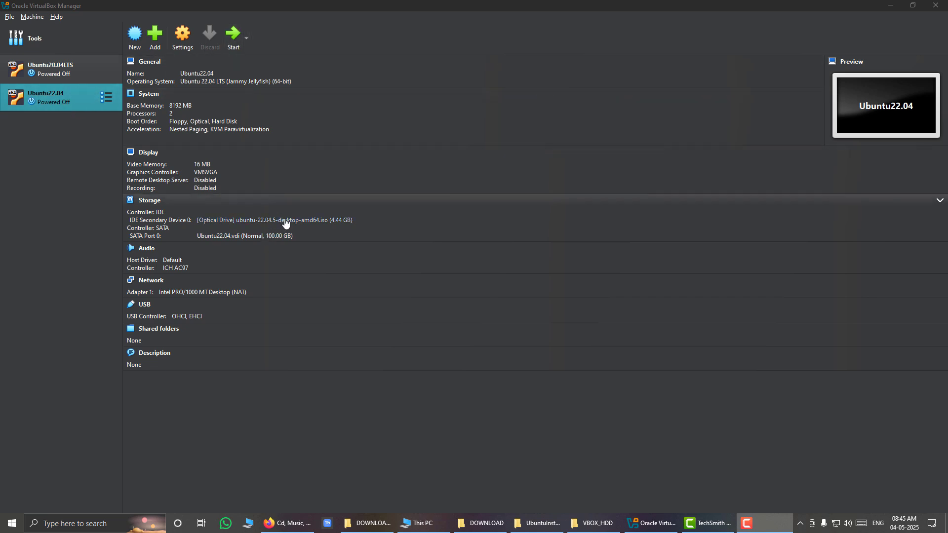
Start the Ubuntu22.04 virtual machine and boot it with the "Try or Install Ubuntu" entry.
left_click(234, 39)
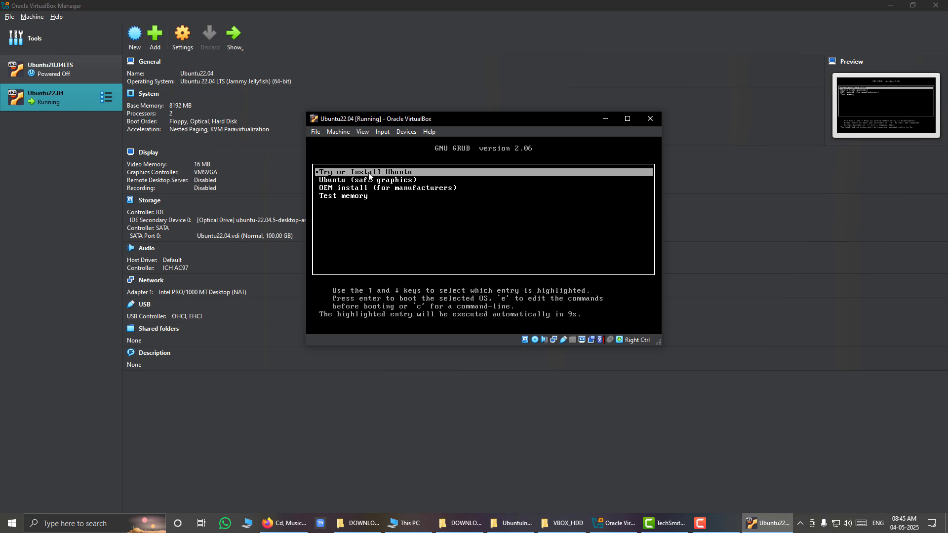
key("Down")
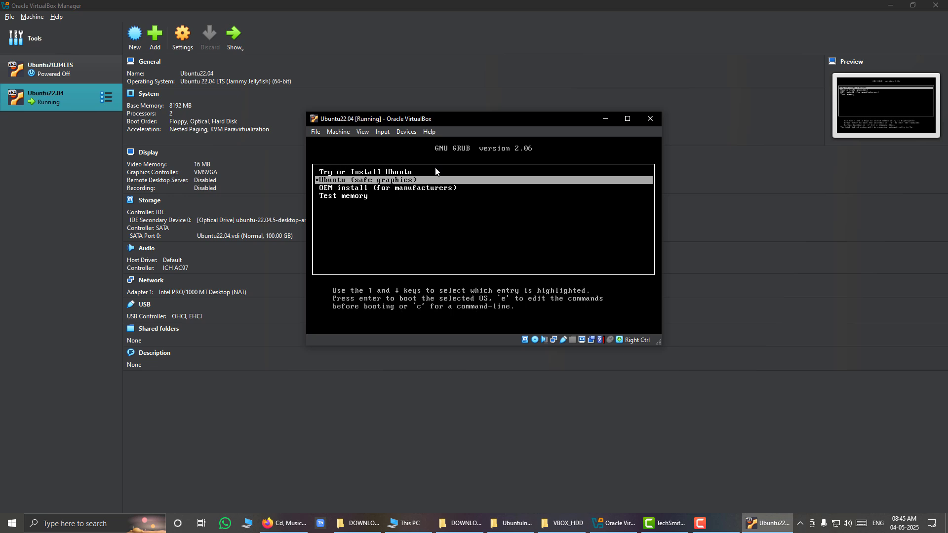
key("Up")
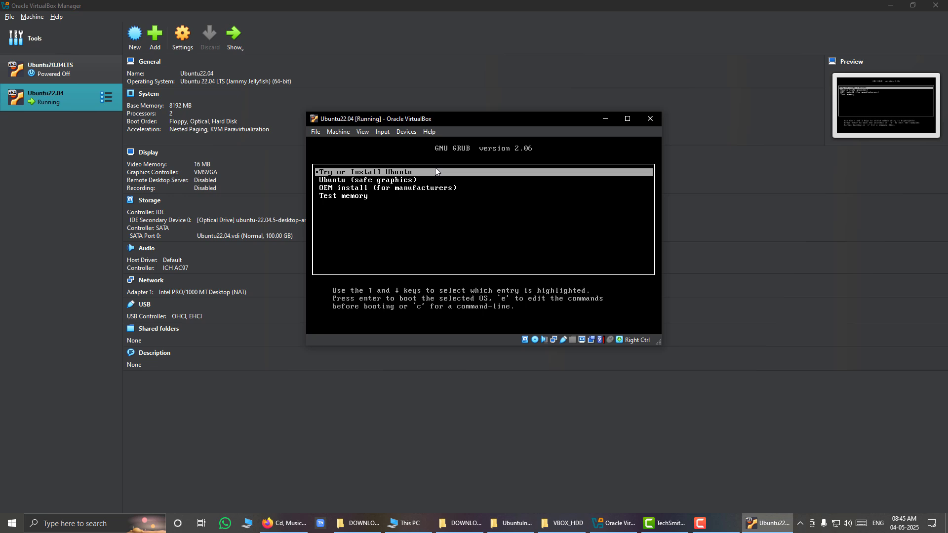
key("Return")
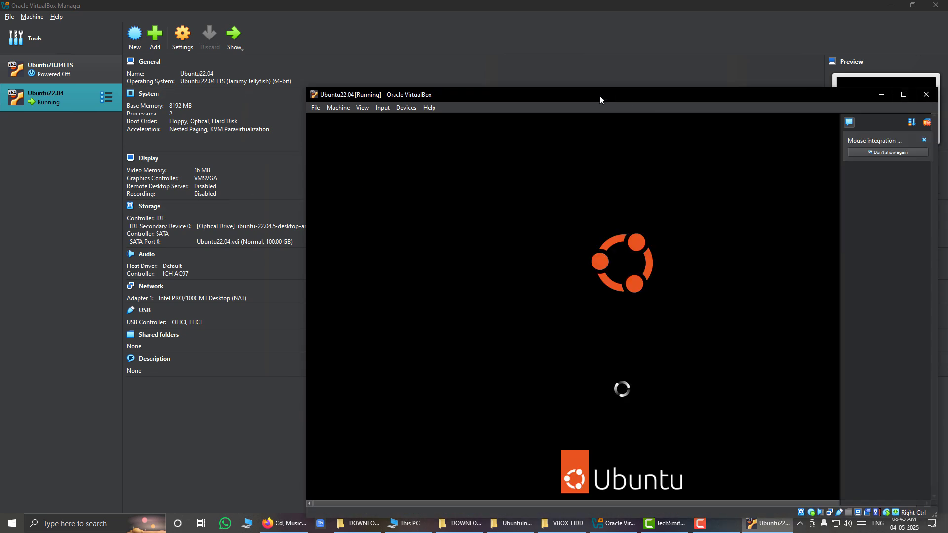
Move the virtual machine window out of the way, release its input capture and dismiss the mouse integration notice.
left_click_drag(600, 96, 408, 49)
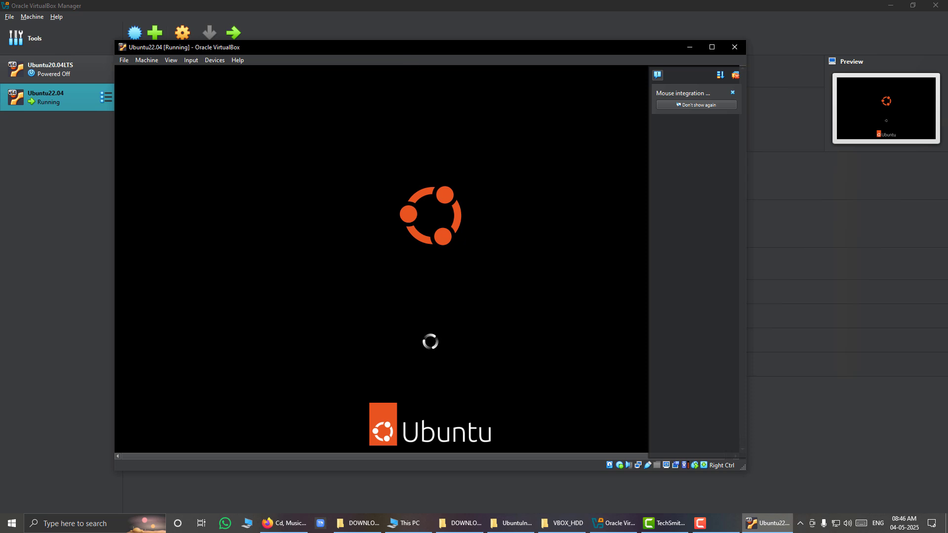
key("ctrl")
key("alt+Tab")
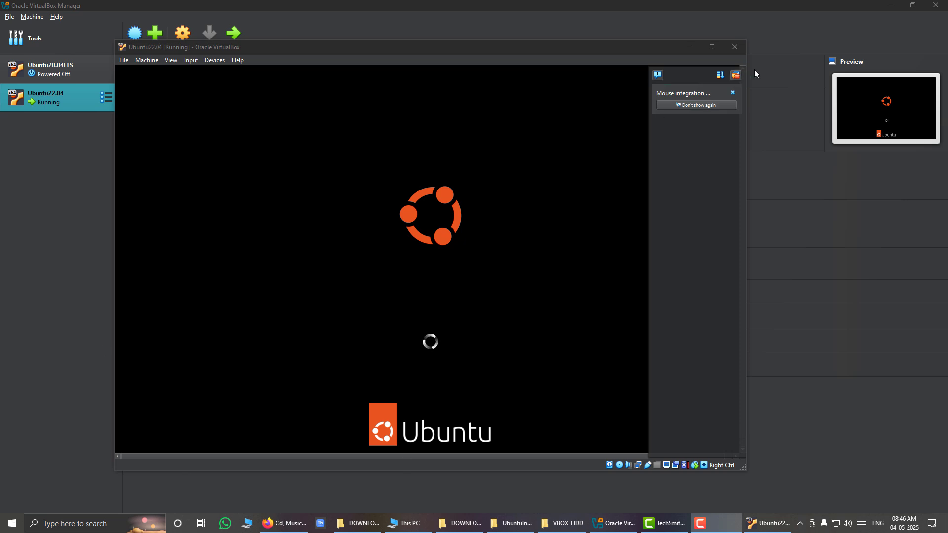
left_click(732, 93)
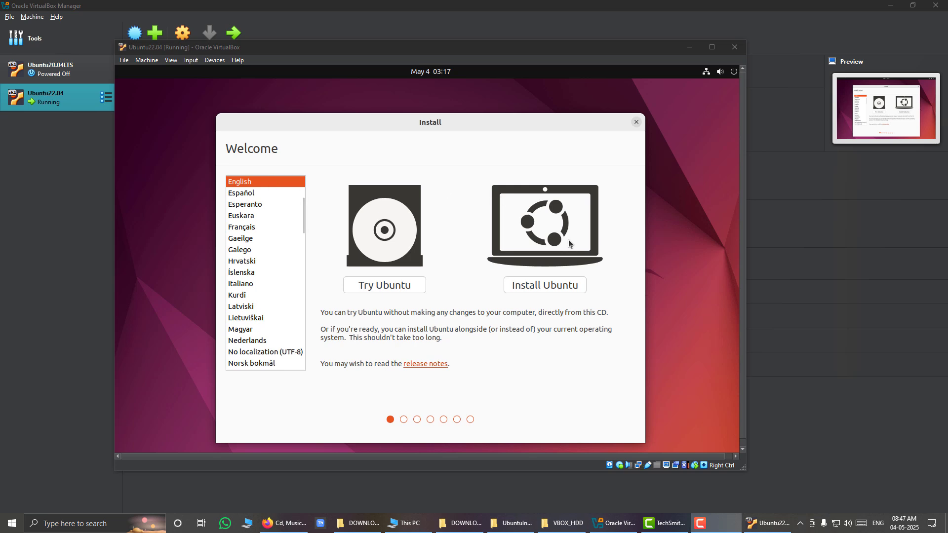
Begin the Ubuntu installation in English and accept the English (US) keyboard layout.
left_click(555, 287)
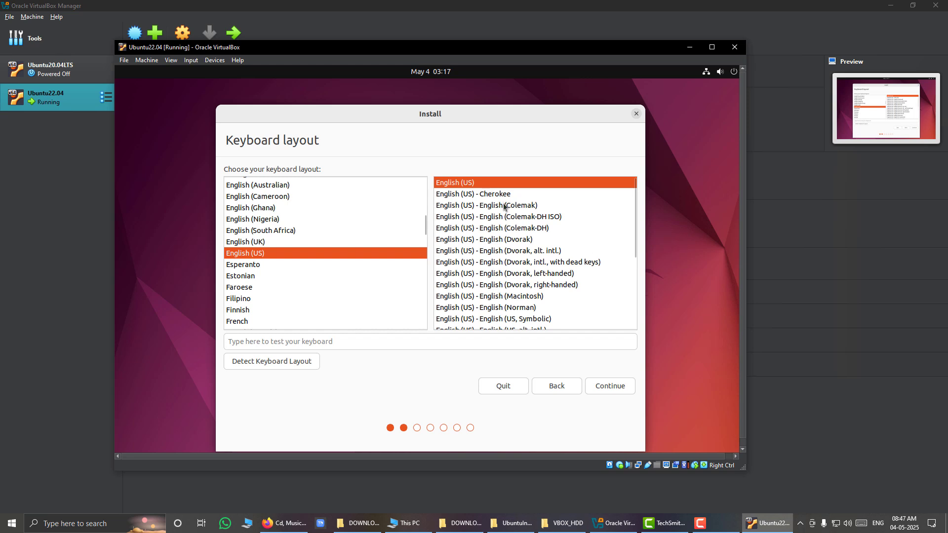
left_click(627, 387)
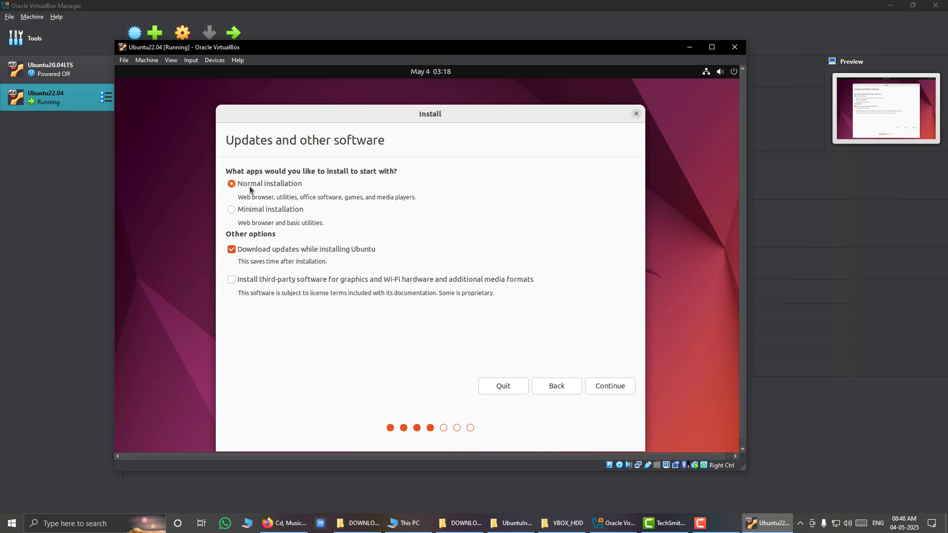
Choose Minimal installation with third-party graphics, Wi-Fi and media software enabled, and continue to the installation type.
left_click(233, 211)
left_click(232, 280)
left_click(606, 386)
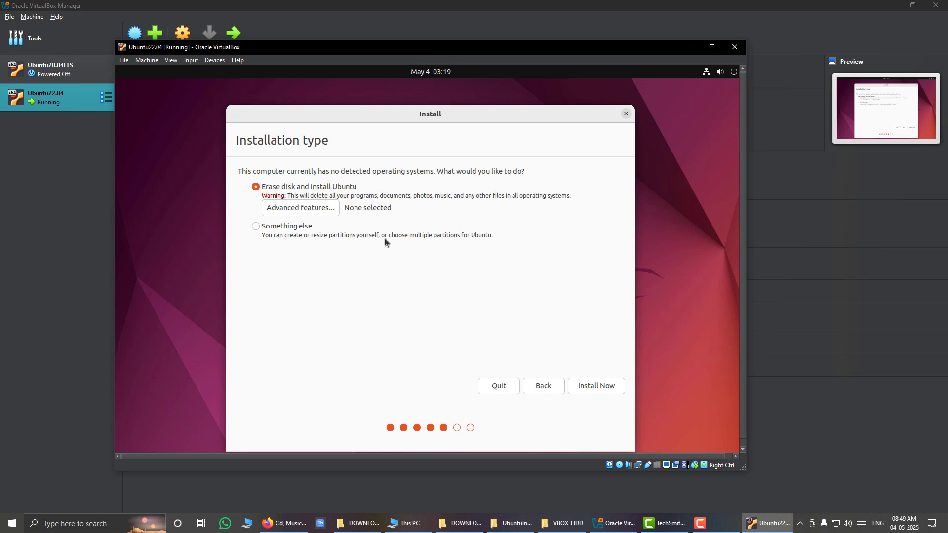
Examine the Ubuntu22.04.vdi virtual disk file and its size in the VBOX_HDD folder.
left_click(563, 524)
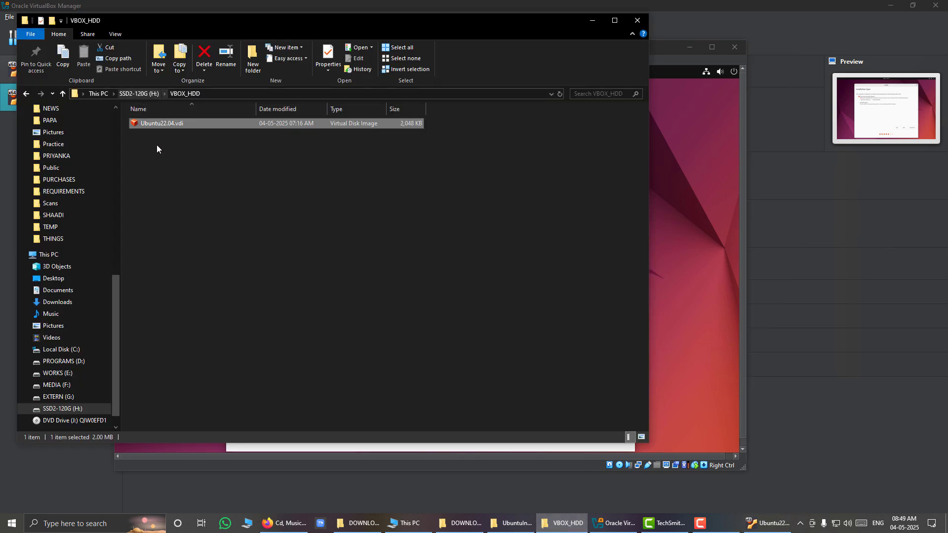
left_click(195, 156)
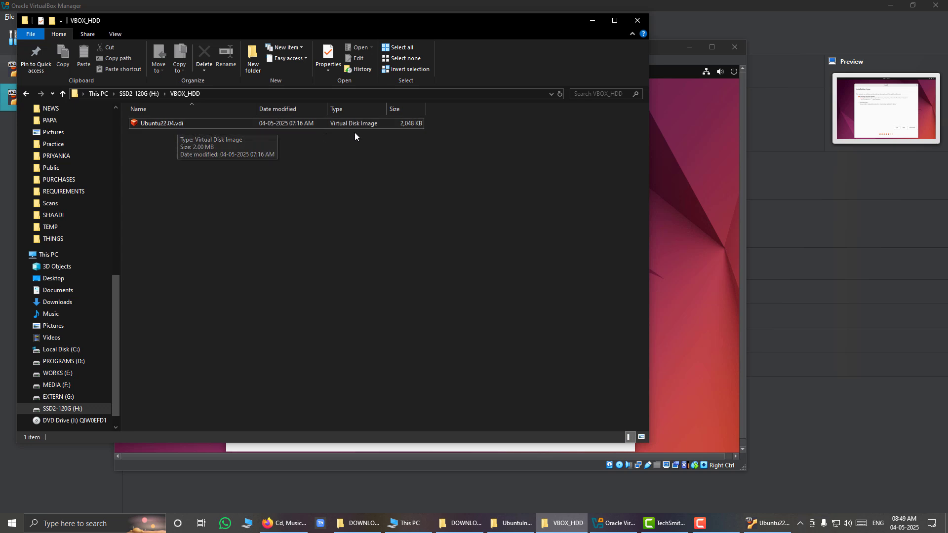
left_click(408, 125)
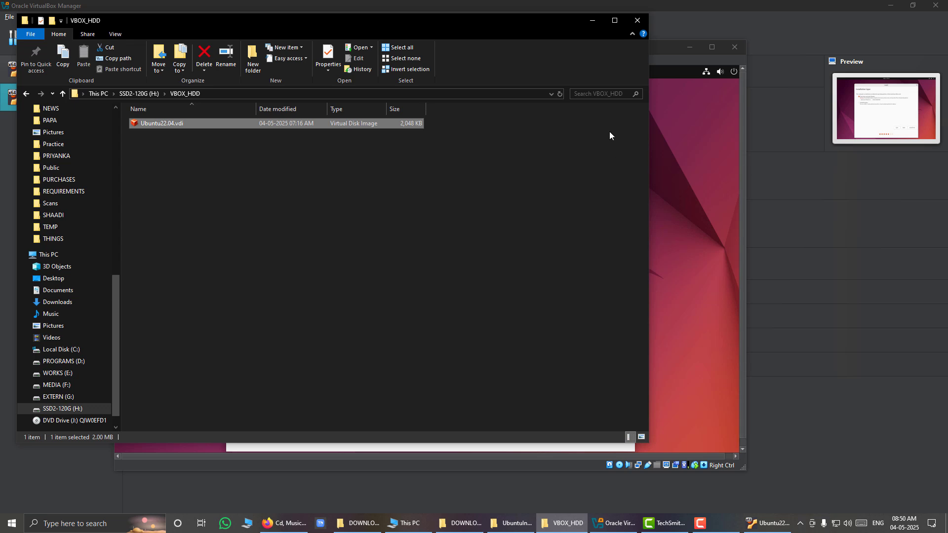
Return to the installer, install with the "Erase disk and install Ubuntu" option and accept Kolkata as the location.
left_click(661, 49)
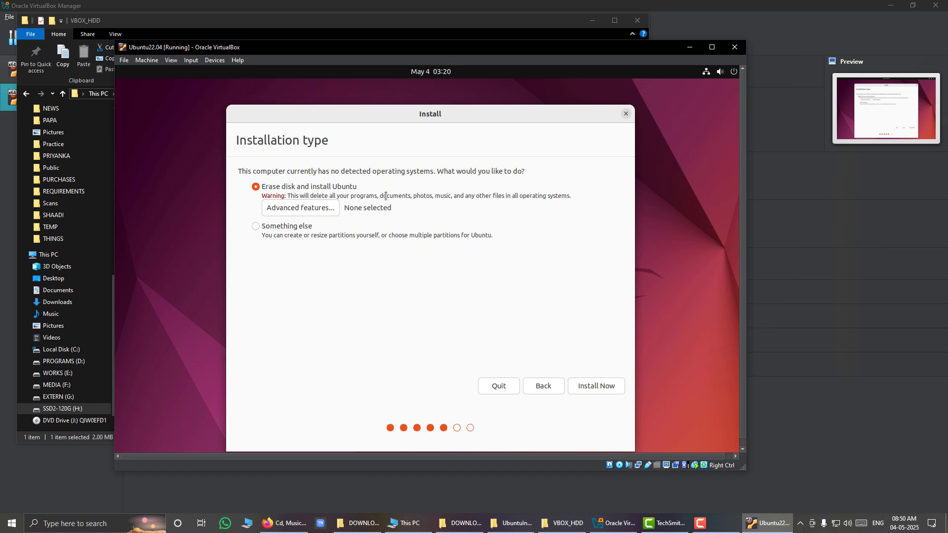
left_click(594, 388)
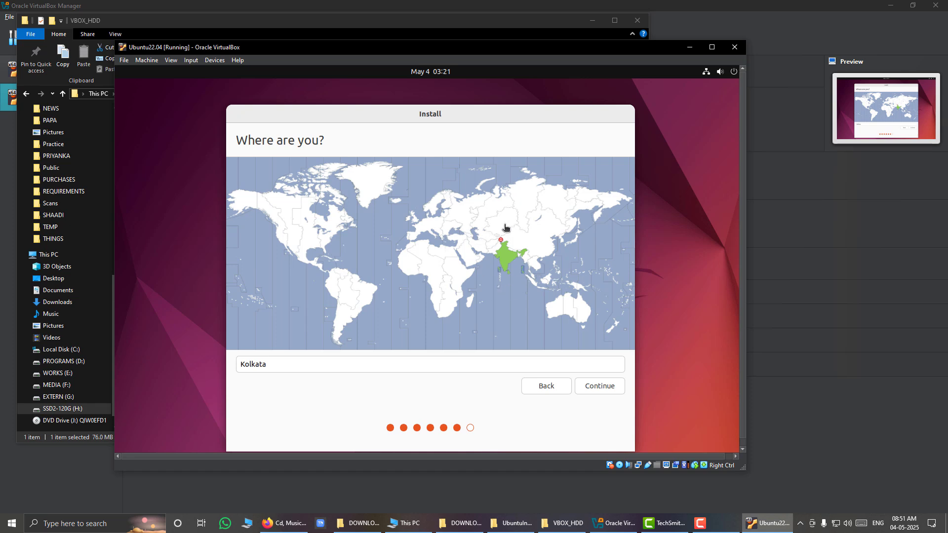
left_click(608, 391)
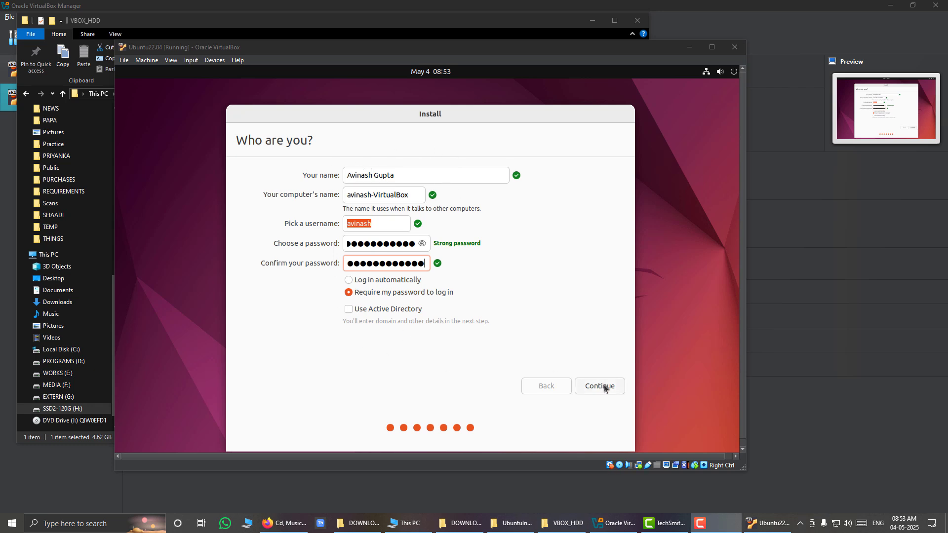
Review the entered user account details, keep password login required, and continue the Ubuntu installation.
left_click(399, 179)
left_click_drag(399, 179, 319, 175)
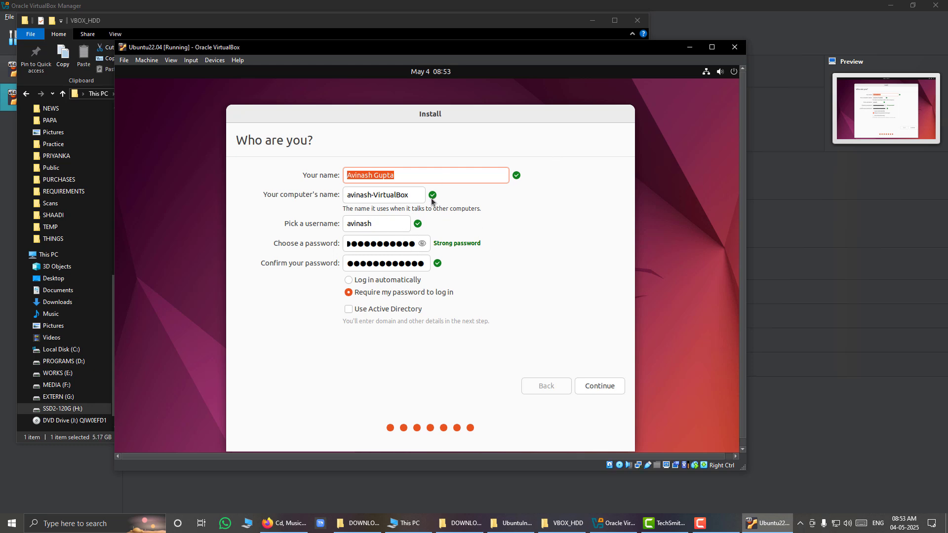
left_click(589, 390)
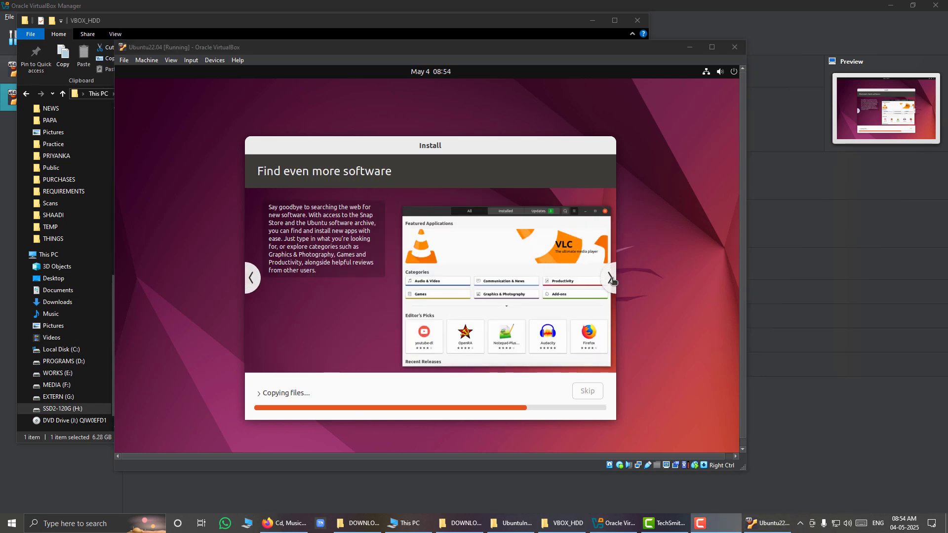
Browse the installer slideshow from "Find even more software" through to "Help and support".
left_click(611, 278)
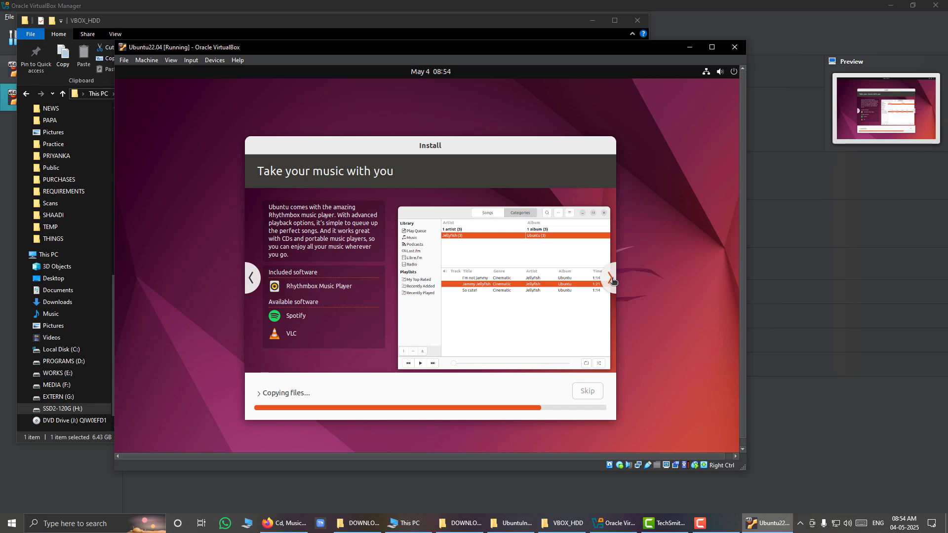
left_click(611, 278)
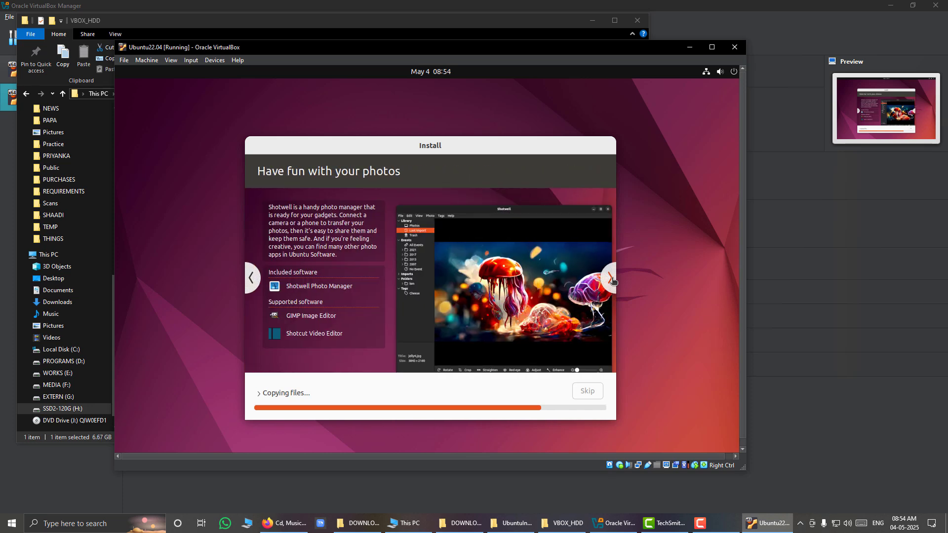
left_click(612, 279)
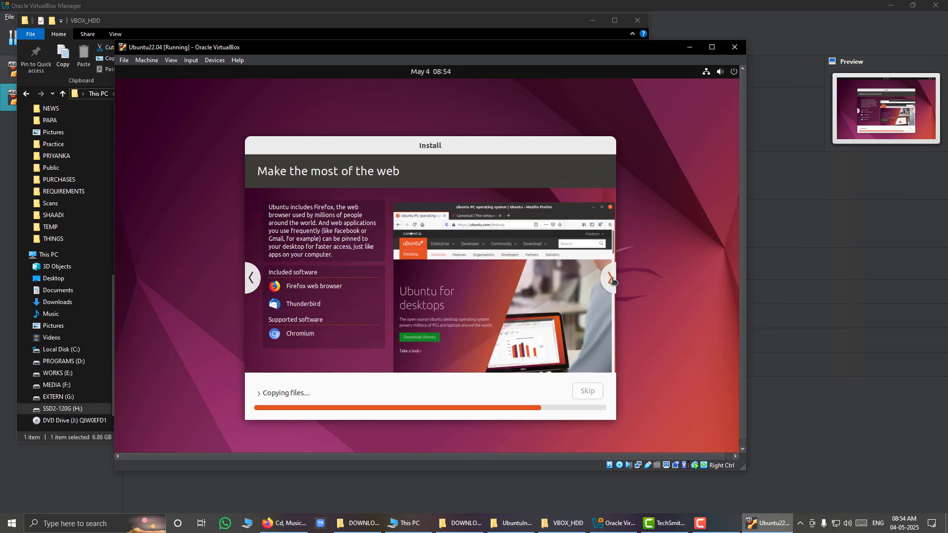
left_click(612, 280)
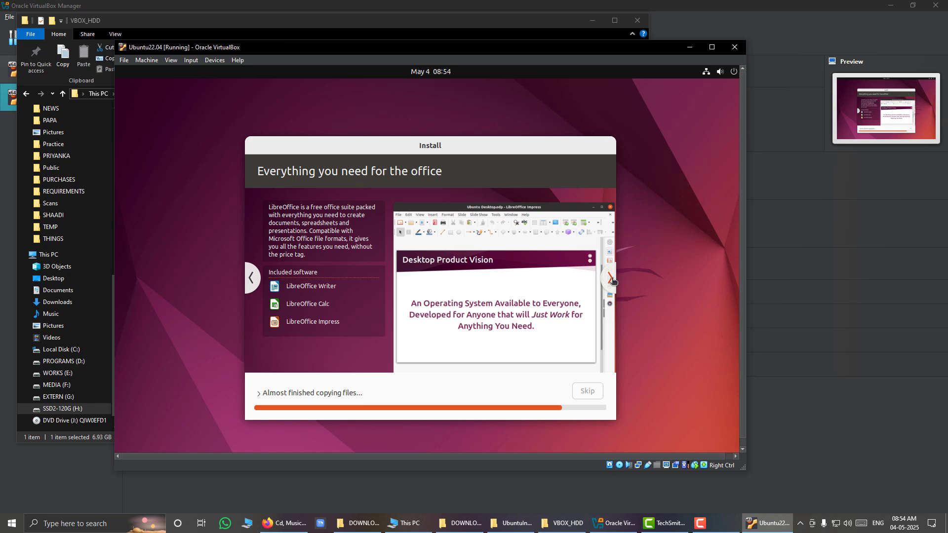
left_click(613, 279)
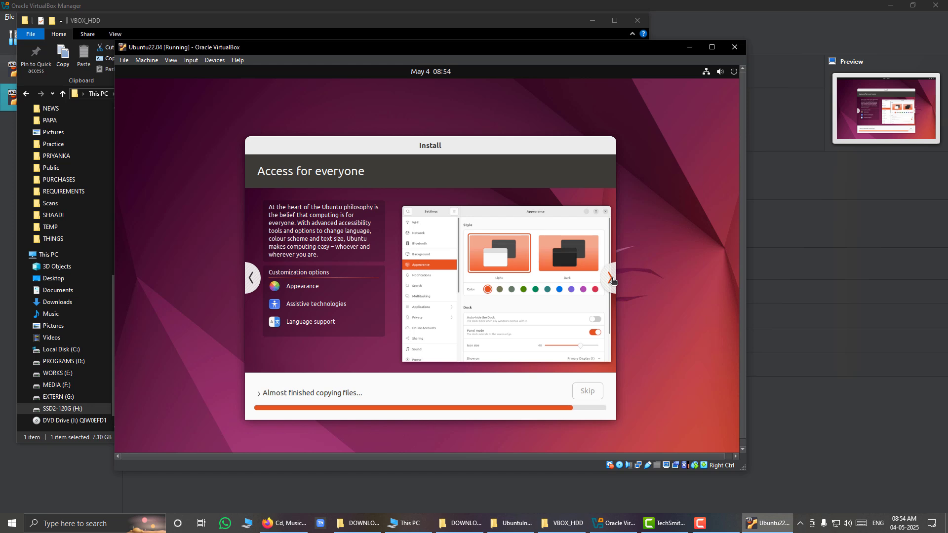
left_click(613, 280)
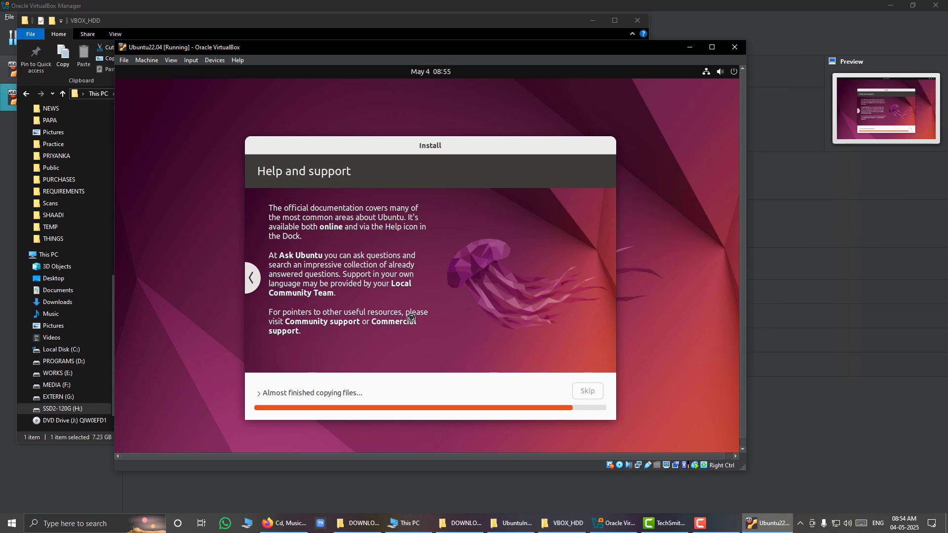
Expand the file-copying details to examine the installation log, and toggle them closed again.
left_click(258, 395)
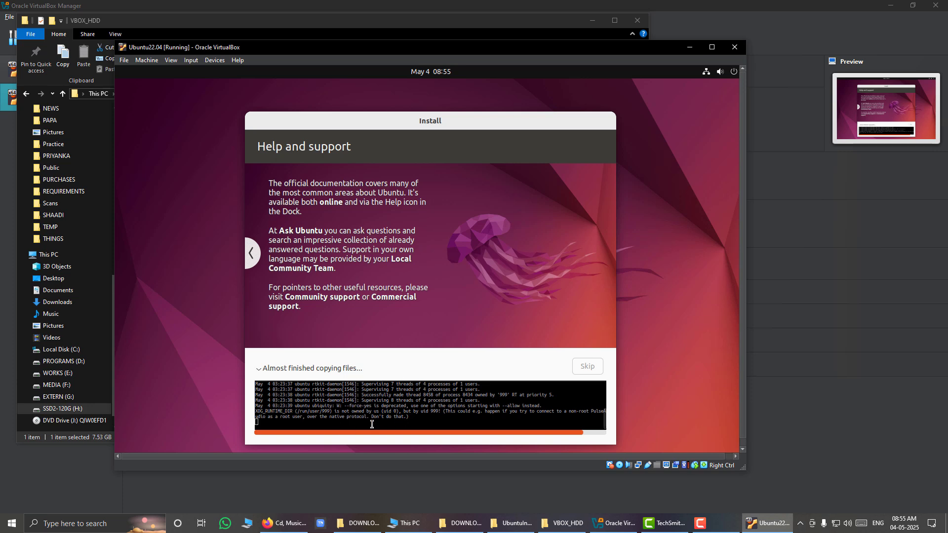
left_click(260, 371)
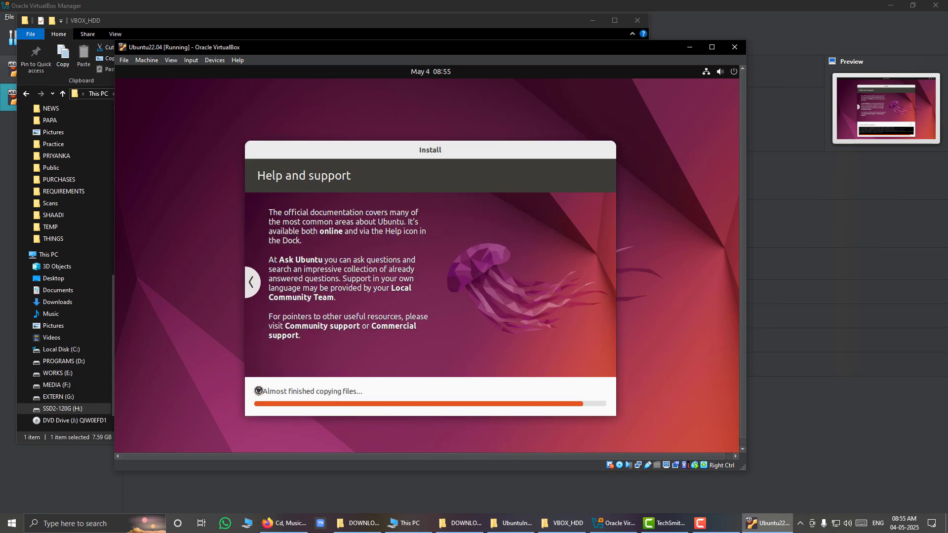
left_click(257, 397)
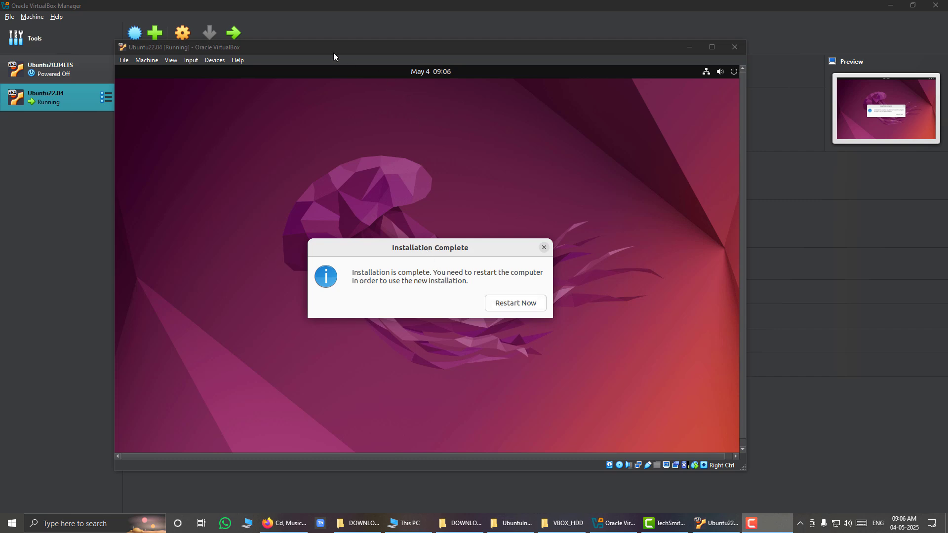
Reposition the virtual machine window and restart Ubuntu from the Installation Complete dialog.
left_click_drag(333, 51, 541, 246)
left_click_drag(491, 122, 427, 61)
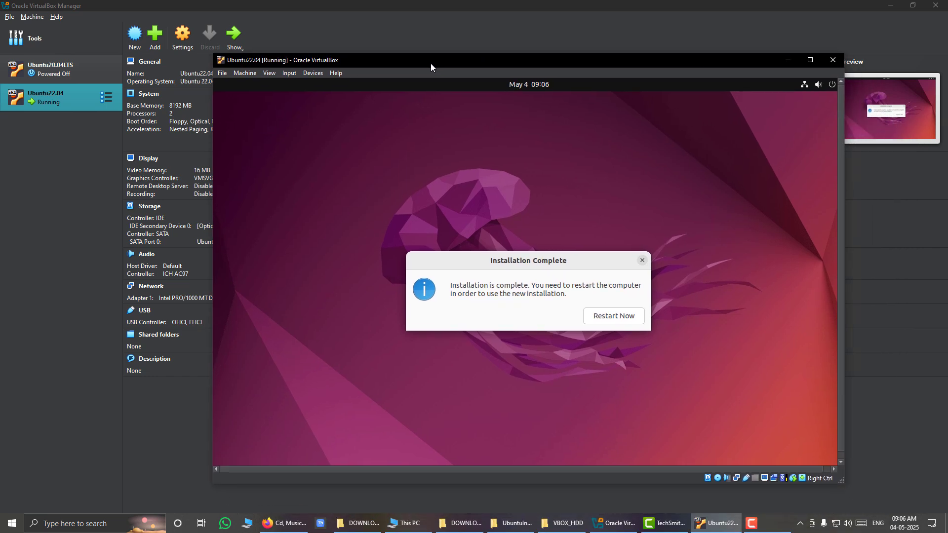
left_click(601, 320)
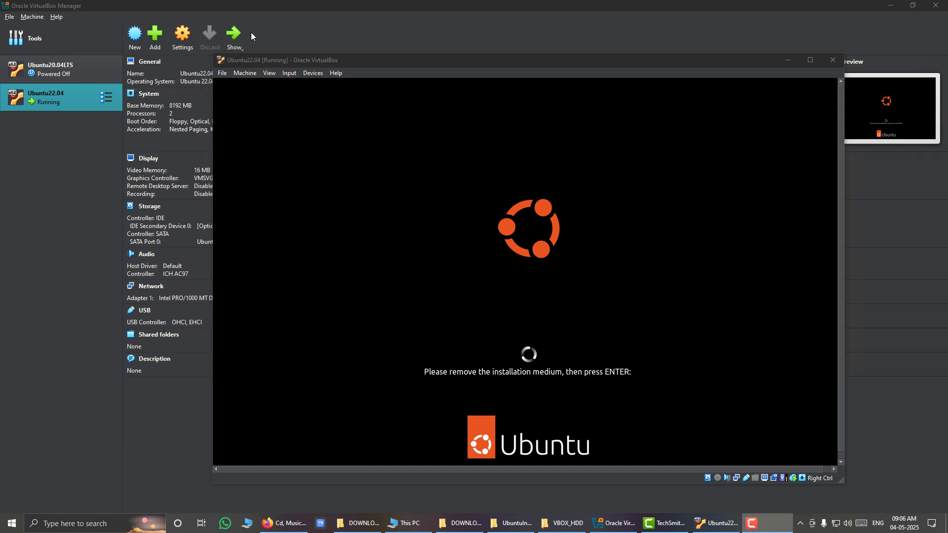
Check the Ubuntu22.04 machine's optical drive in VirtualBox Manager, and return to the machine to continue past the installation-medium prompt.
left_click(292, 31)
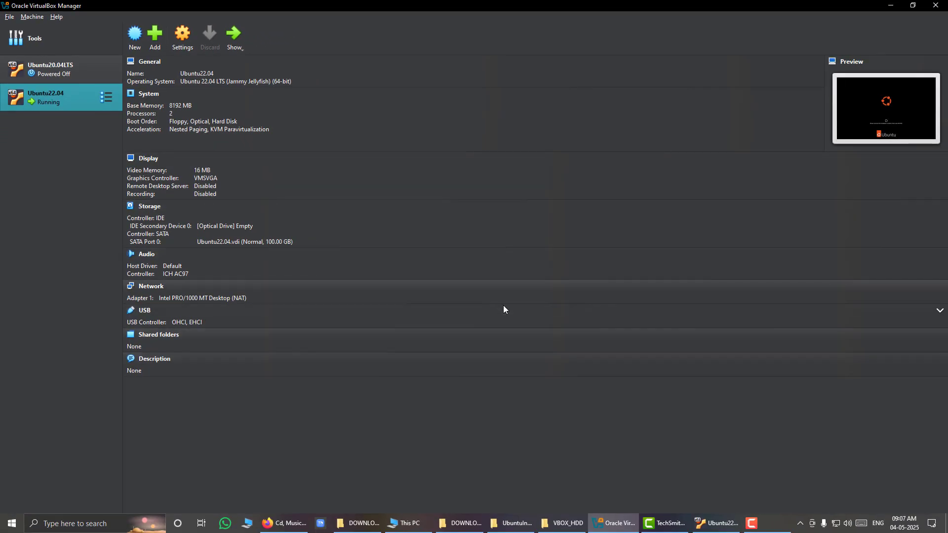
left_click(717, 524)
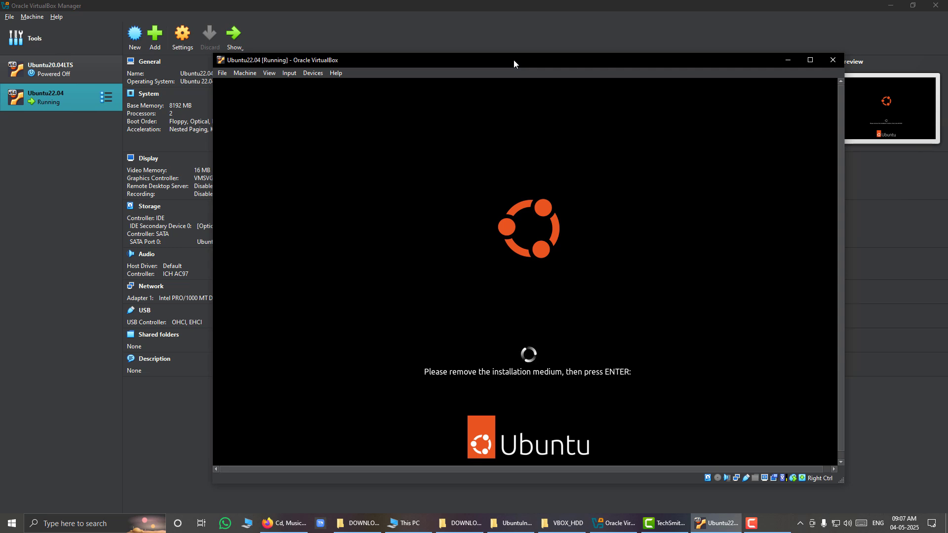
key("Return")
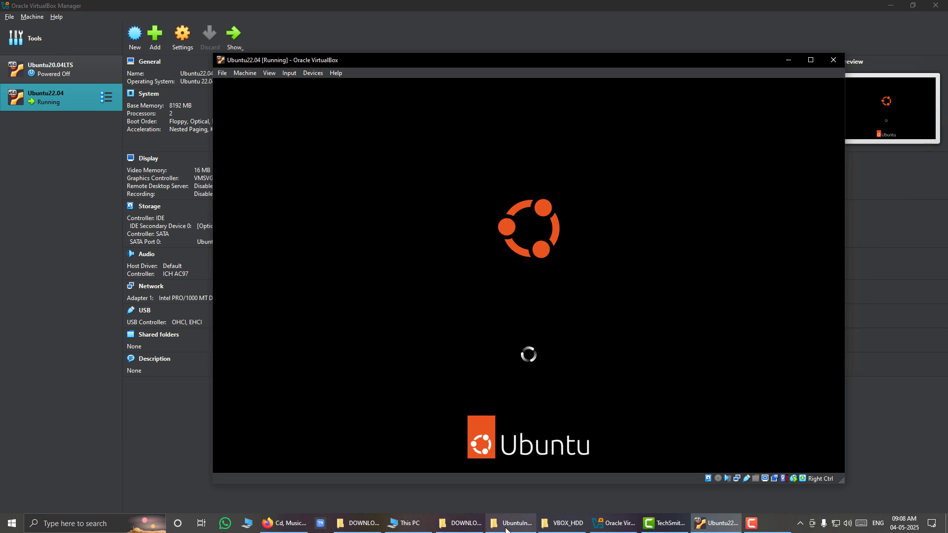
Examine the ubuntu-22.04.5-desktop-amd64.iso file in the DOWNLOAD folder and return to the virtual machine.
left_click(521, 528)
left_click(459, 525)
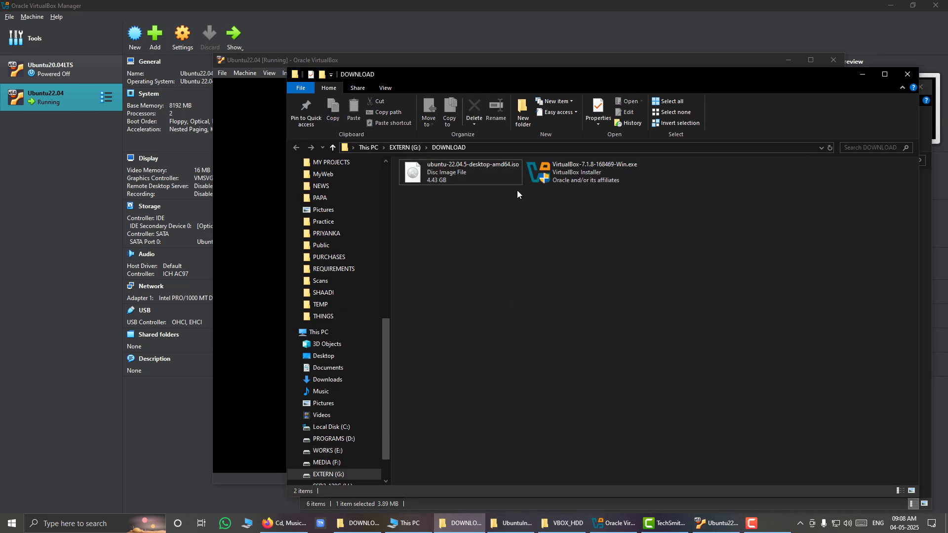
left_click(464, 175)
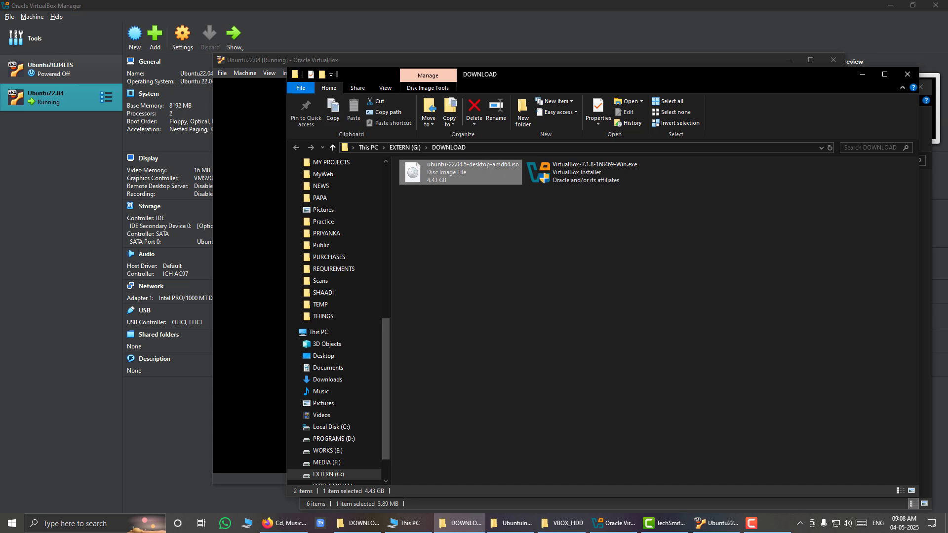
left_click(259, 99)
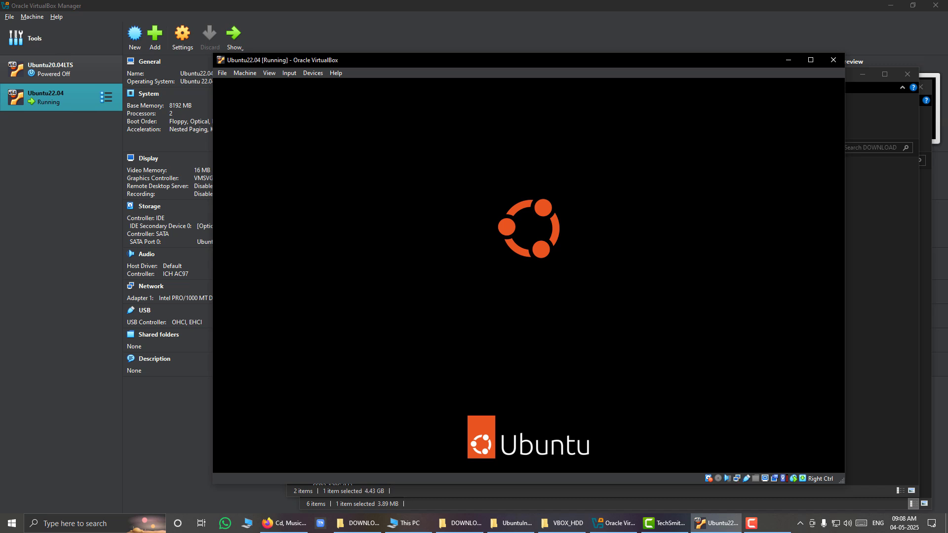
Examine the Ubuntu22.04.vdi file and its size in the VBOX_HDD folder.
left_click(563, 524)
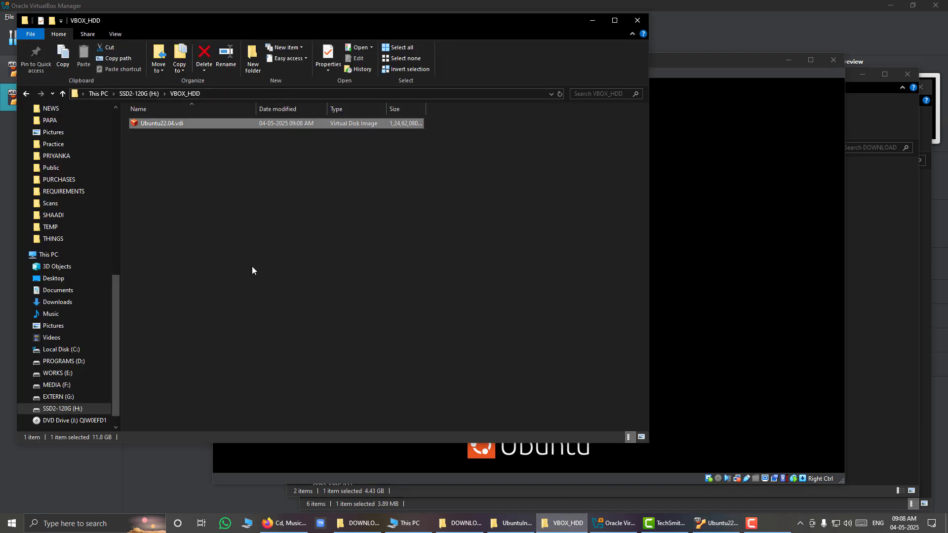
left_click(315, 221)
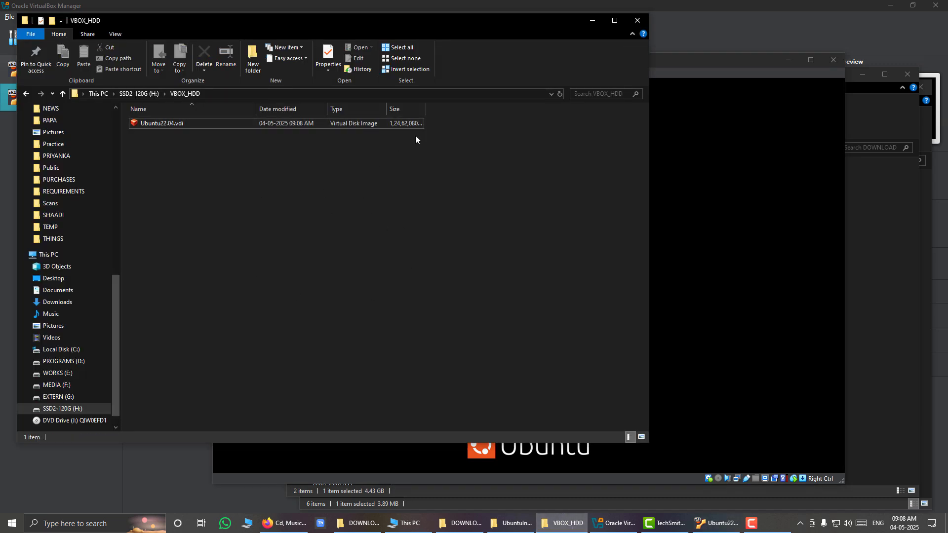
left_click(203, 123)
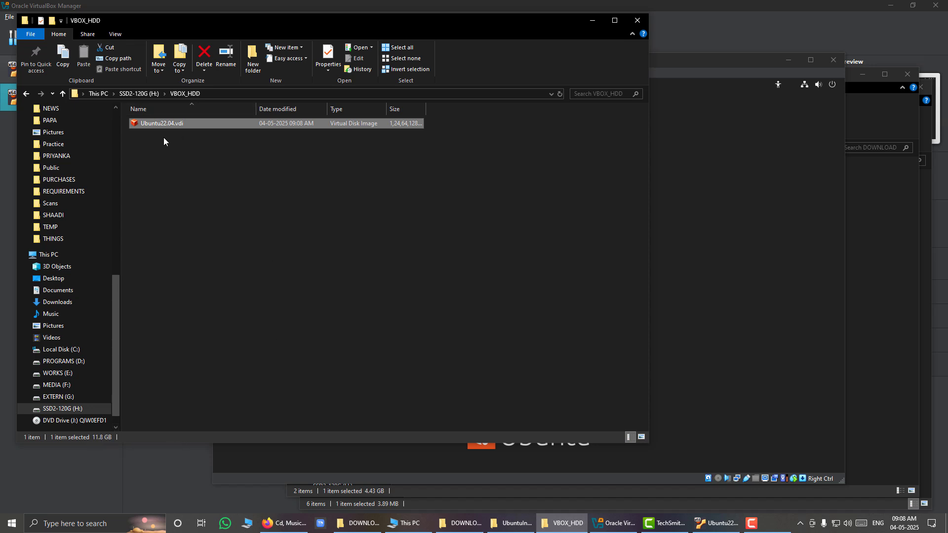
Return to the virtual machine, log in to Ubuntu with the user's account password, and reposition the machine window.
left_click(760, 371)
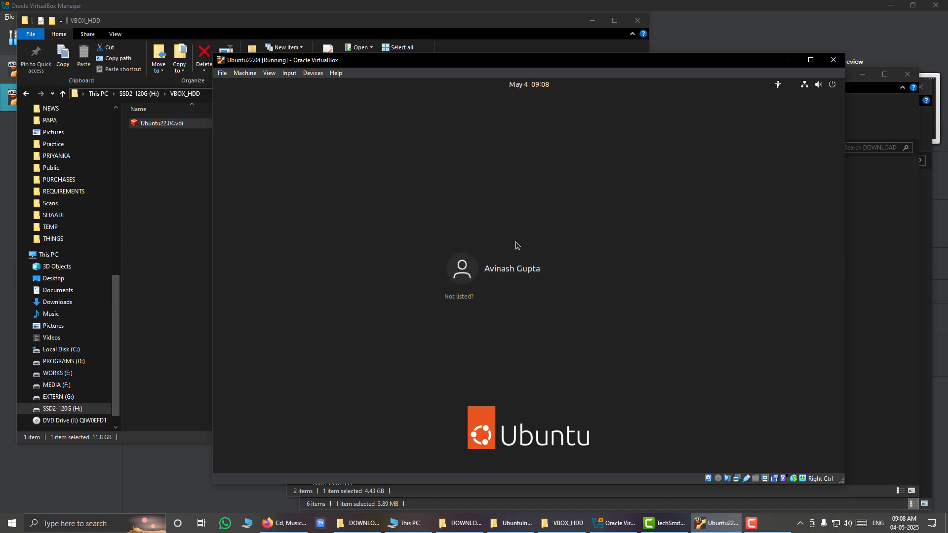
left_click(512, 275)
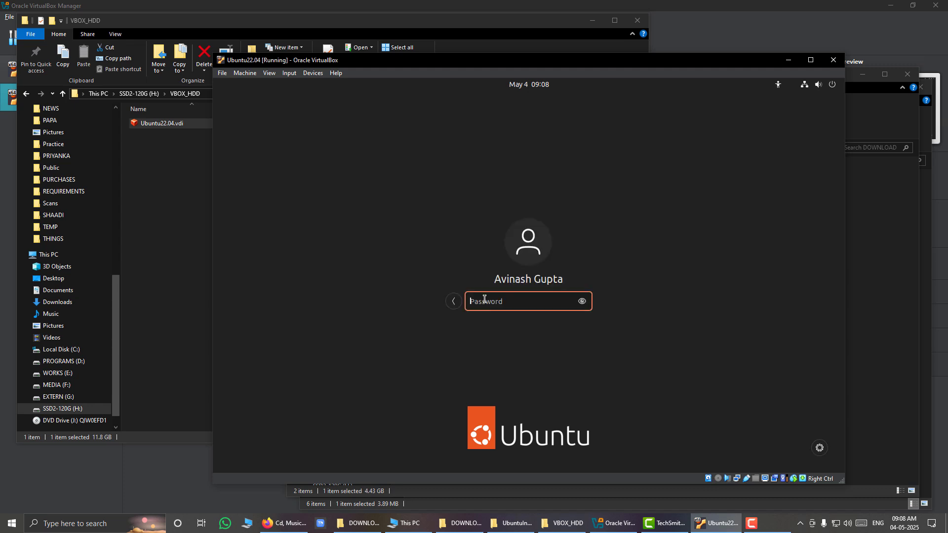
type("*************")
key("Return")
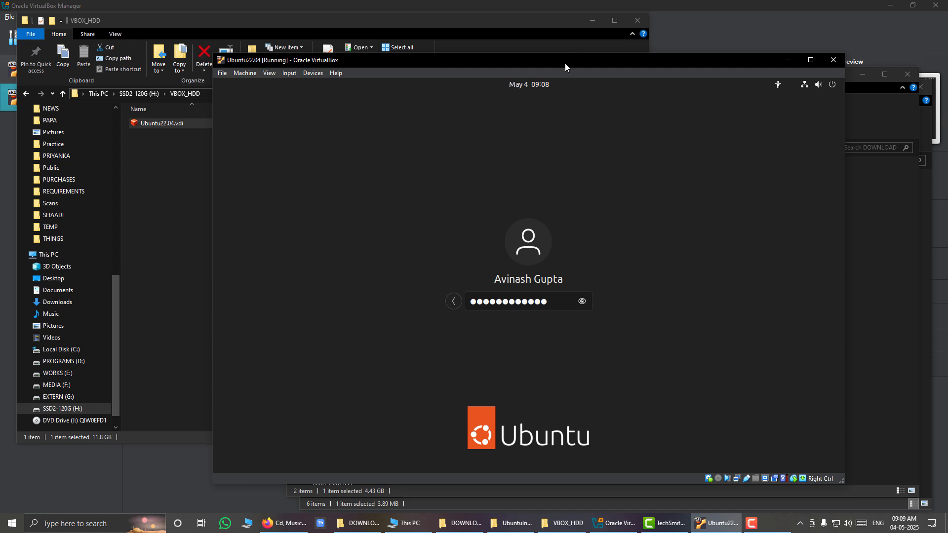
left_click_drag(565, 63, 521, 51)
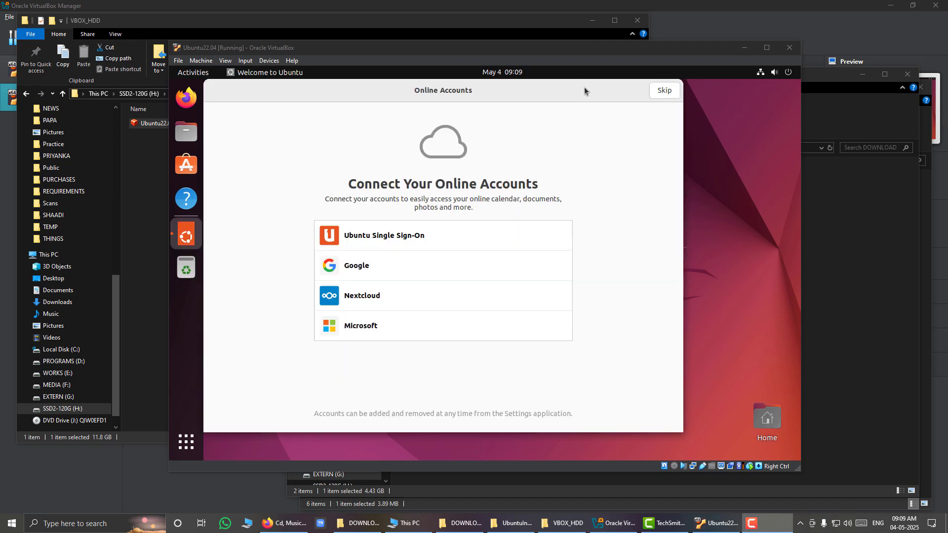
Complete the Ubuntu welcome setup, skipping online accounts and Ubuntu Pro, allowing system info to be sent, and leaving Location Services off.
left_click(663, 91)
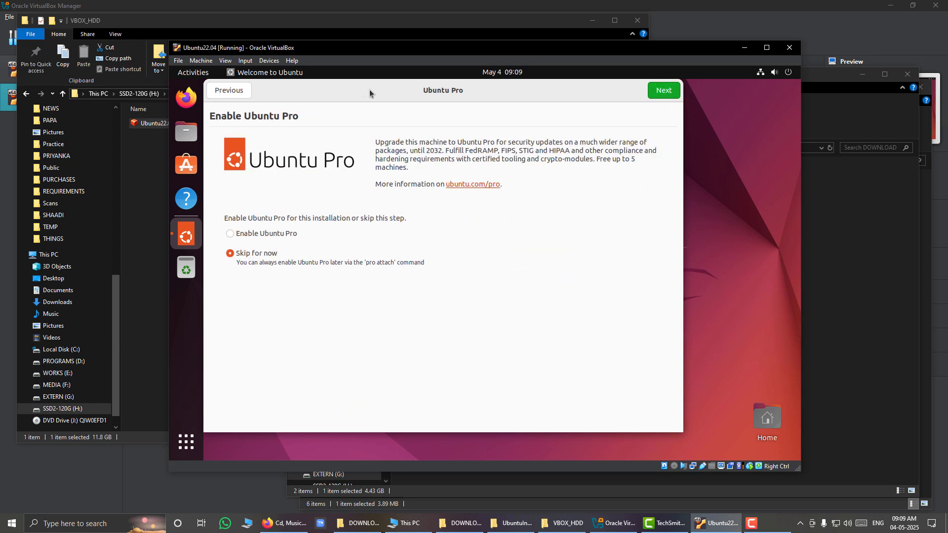
left_click(671, 91)
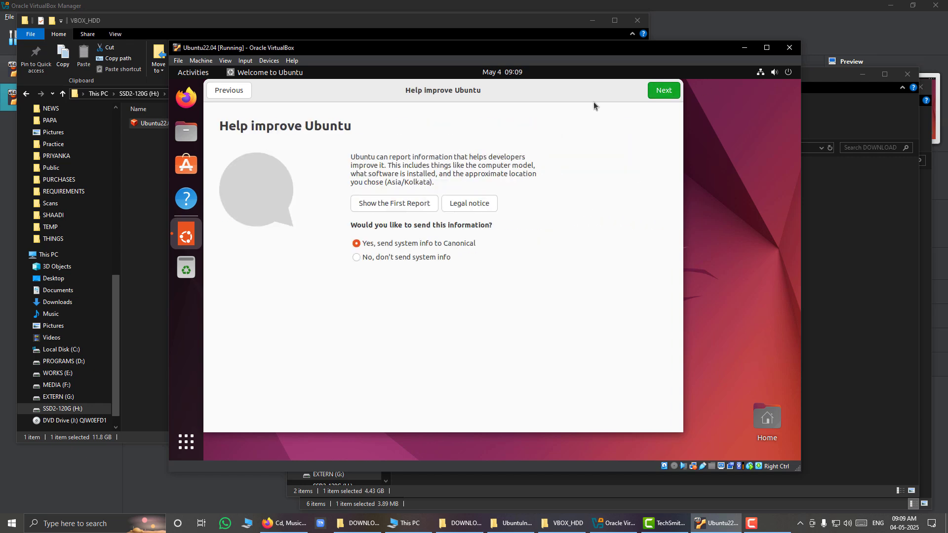
left_click(661, 94)
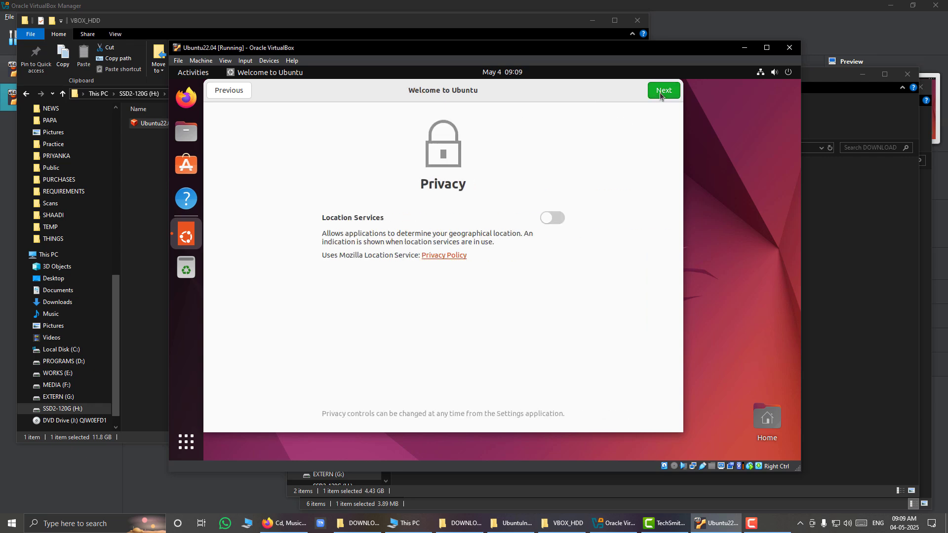
left_click(661, 94)
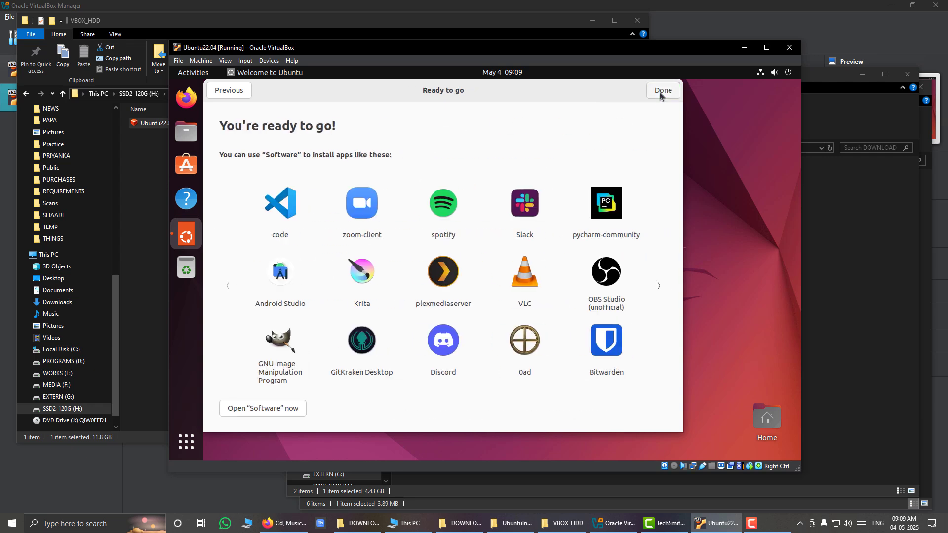
left_click(661, 94)
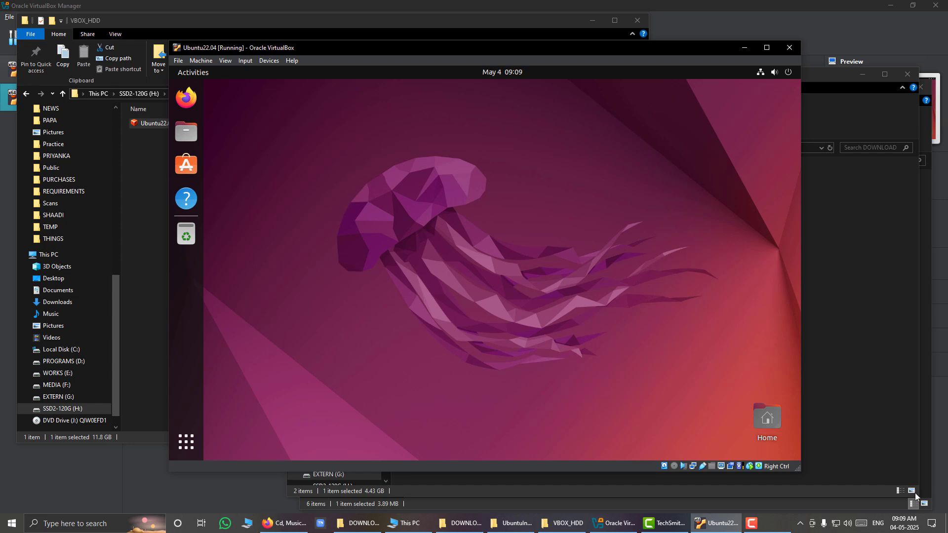
Maximize the virtual machine window and decline the Ubuntu 24.04.2 LTS upgrade.
left_click(852, 496)
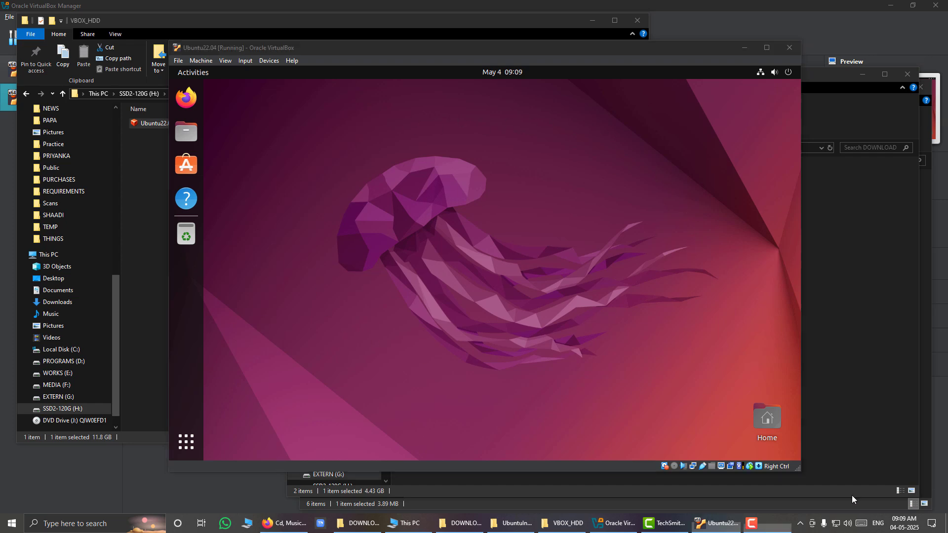
left_click(767, 49)
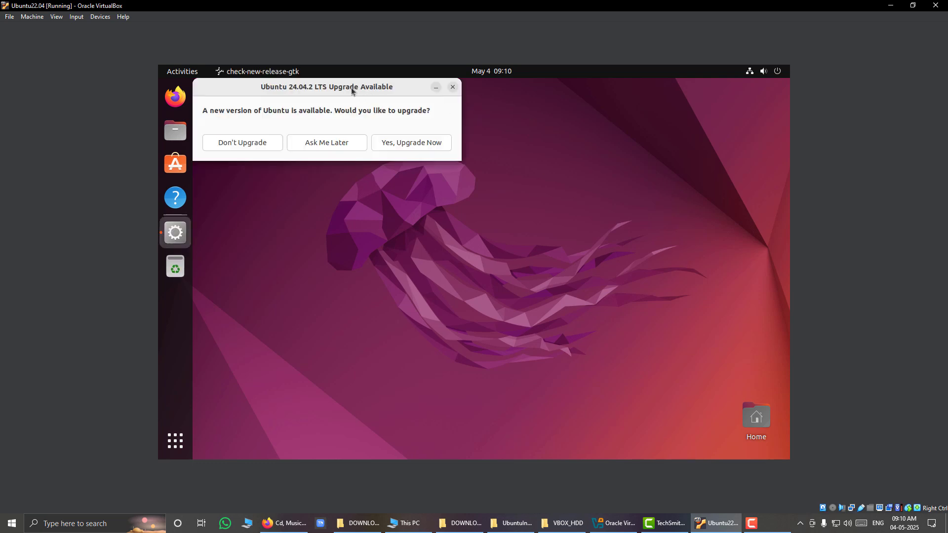
left_click_drag(351, 88, 569, 252)
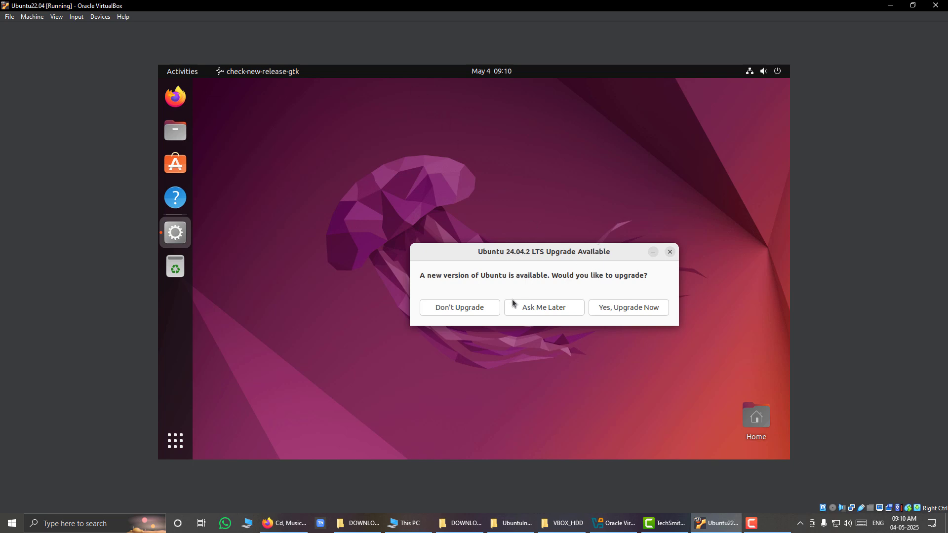
left_click(478, 311)
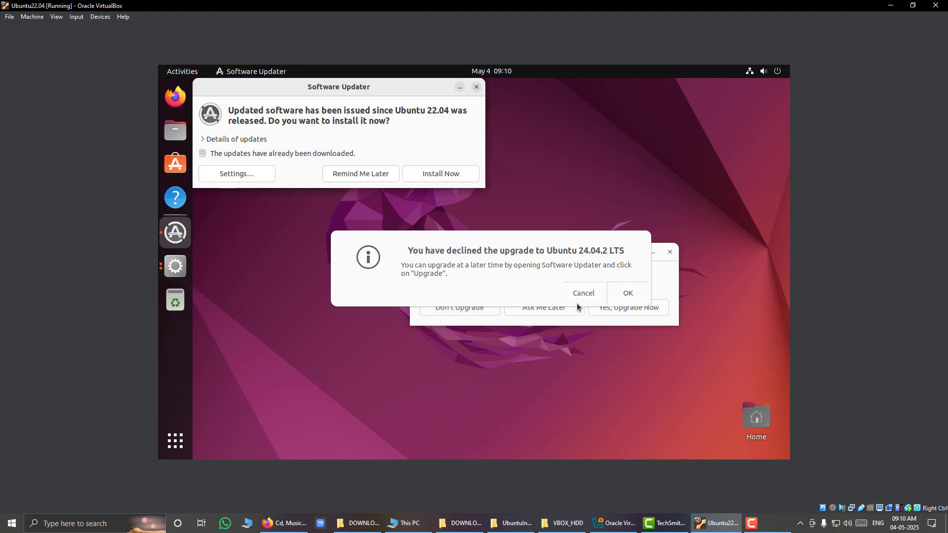